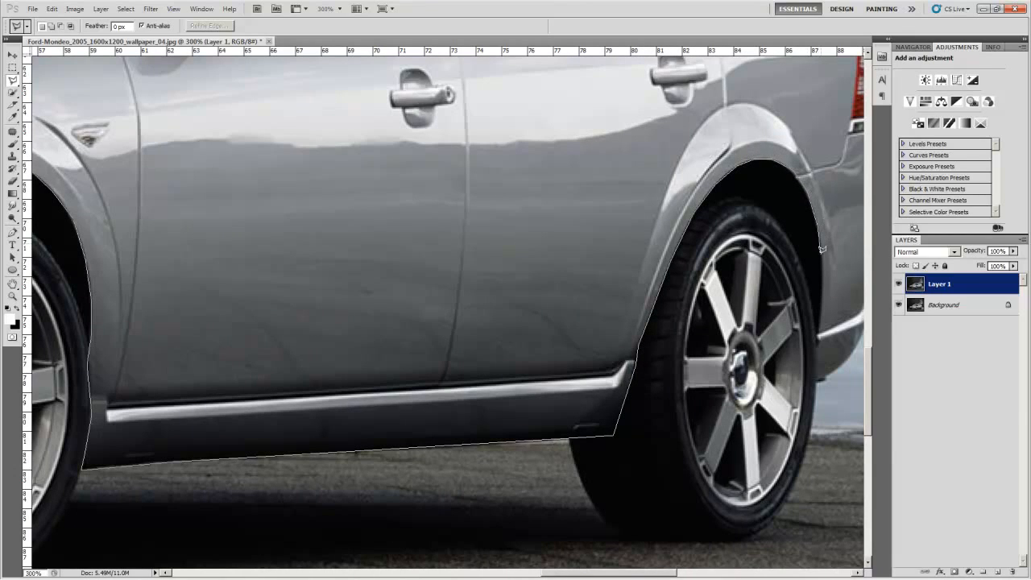
Trace the car body with the Polygonal Lasso along the rear wheel arch, rear bumper, trunk and roofline to the windshield's far pillar.
{"action": "left_click_drag", "start_coordinate": [817, 379], "coordinate": [502, 379]}
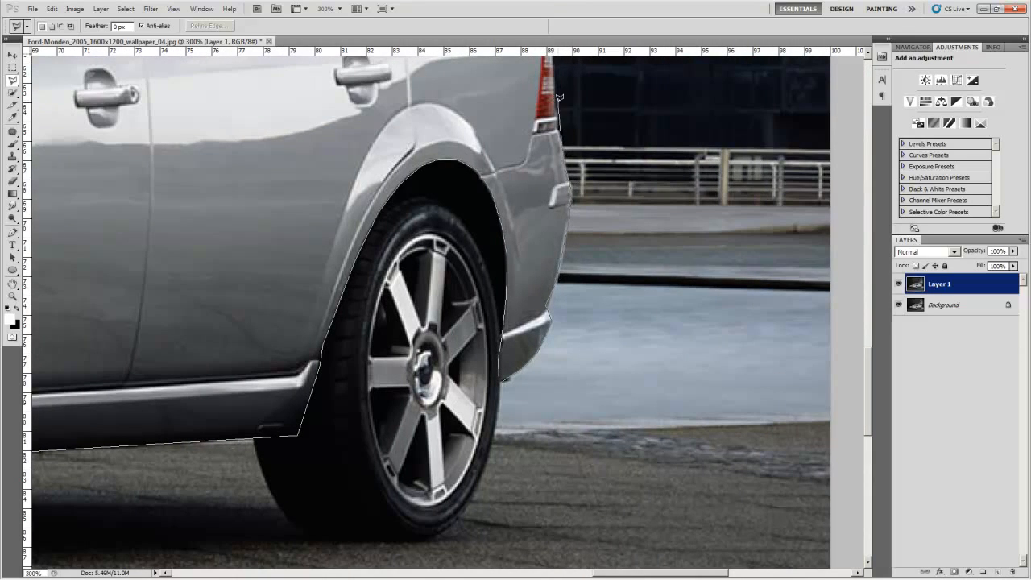
{"action": "scroll", "coordinate": [559, 97], "scroll_direction": "up", "scroll_amount": 5}
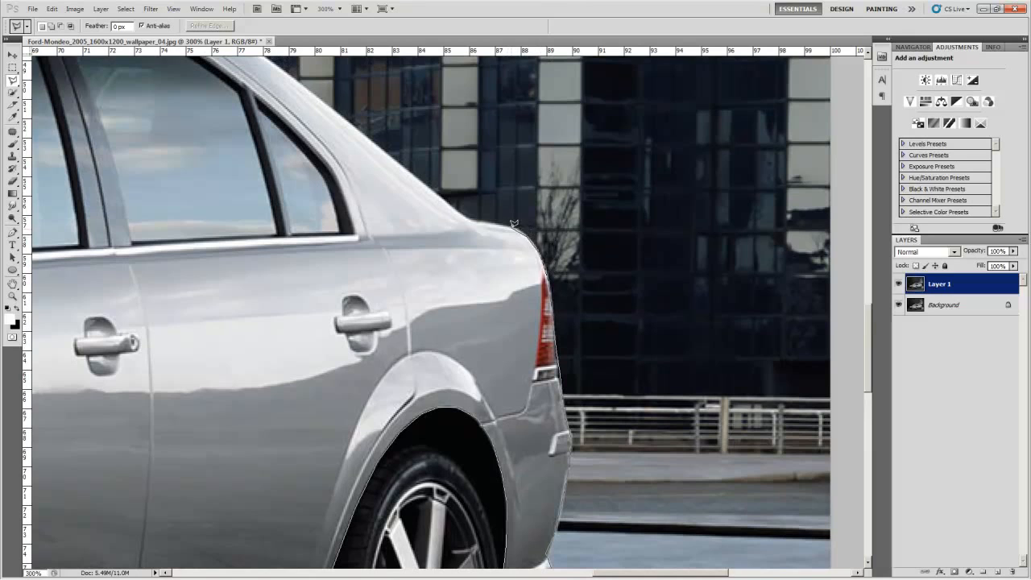
{"action": "scroll", "coordinate": [379, 233], "scroll_direction": "up", "scroll_amount": 4}
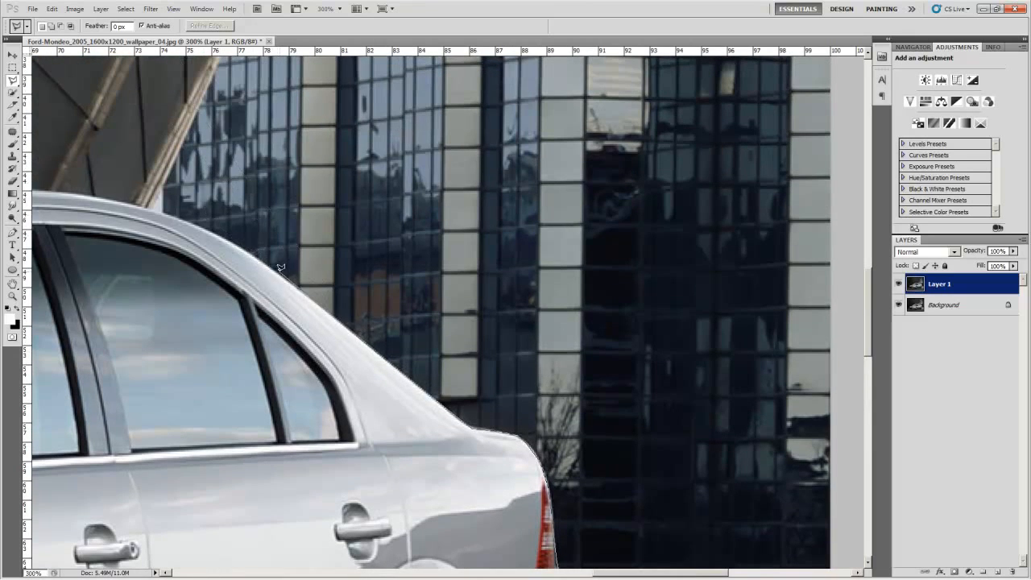
{"action": "scroll", "coordinate": [89, 192], "scroll_direction": "left", "scroll_amount": 5}
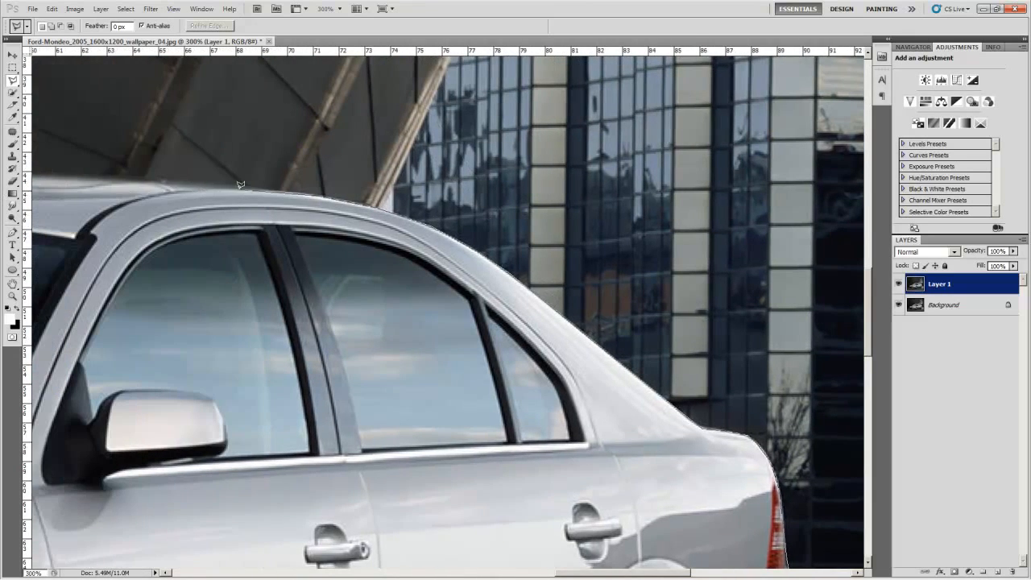
{"action": "scroll", "coordinate": [101, 173], "scroll_direction": "left", "scroll_amount": 12}
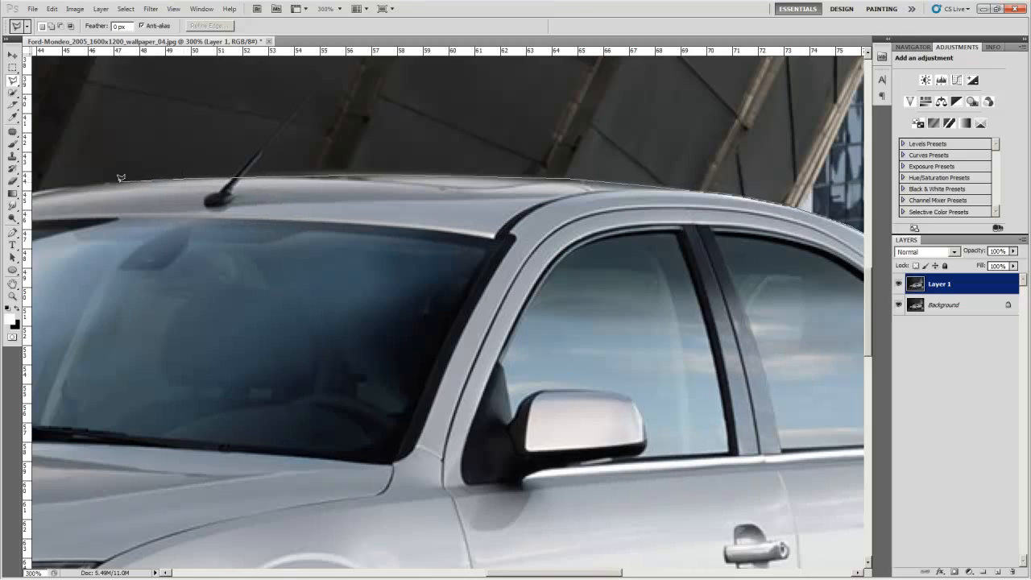
{"action": "scroll", "coordinate": [286, 207], "scroll_direction": "left", "scroll_amount": 3}
{"action": "scroll", "coordinate": [291, 211], "scroll_direction": "left", "scroll_amount": 2}
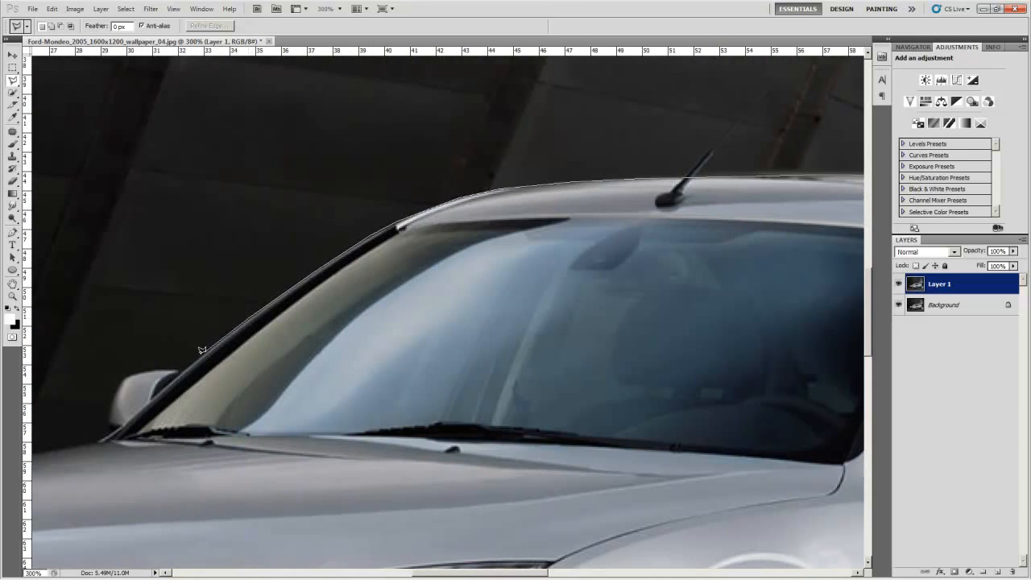
Continue the lasso outline around the far mirror, hood, headlights, grille and front bumper, and close the selection at the front wheel arch.
{"action": "left_click", "coordinate": [119, 426]}
{"action": "left_click", "coordinate": [101, 441]}
{"action": "left_click", "coordinate": [174, 477]}
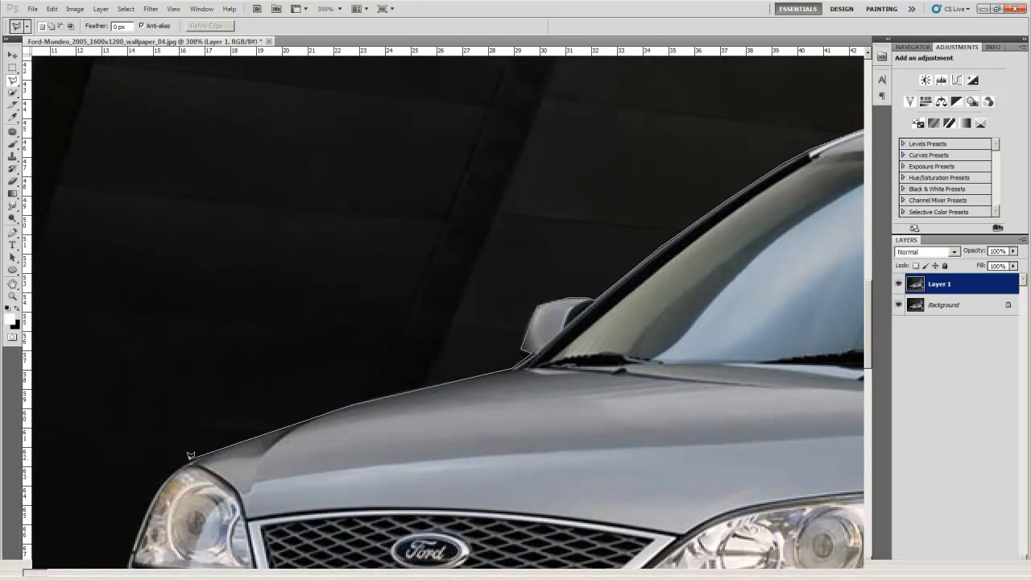
{"action": "left_click", "coordinate": [190, 458]}
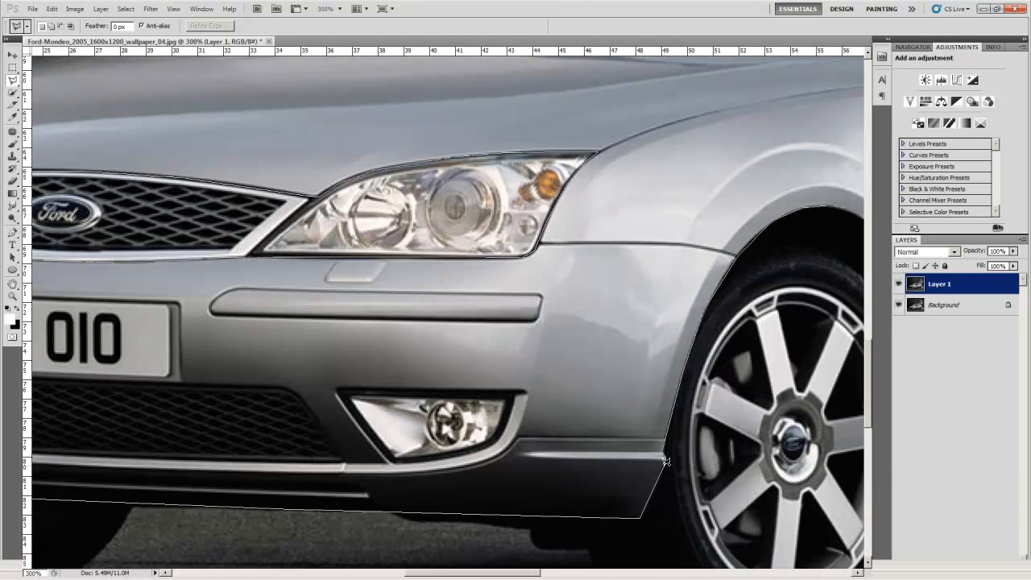
{"action": "left_click", "coordinate": [666, 461]}
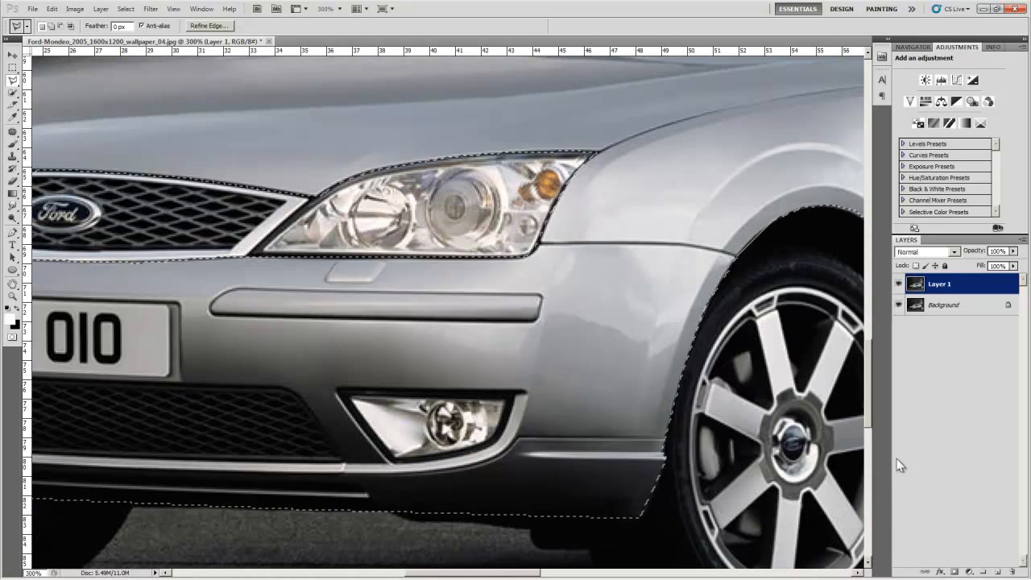
Add a Hue/Saturation adjustment layer for the selected car body and turn on Colorize.
{"action": "left_click", "coordinate": [970, 571]}
{"action": "left_click", "coordinate": [950, 417]}
{"action": "left_click", "coordinate": [12, 296]}
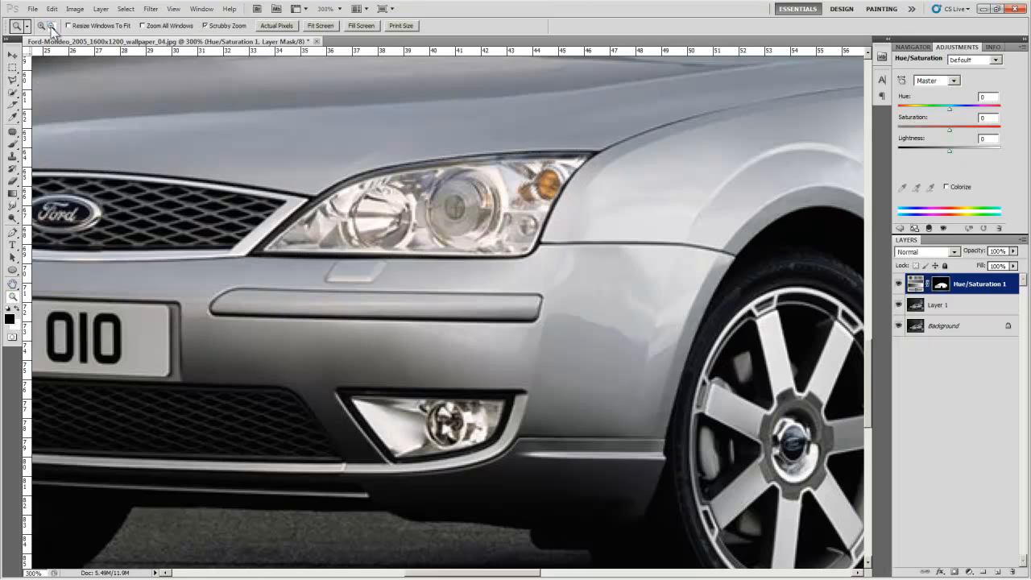
{"action": "left_click", "coordinate": [51, 26]}
{"action": "left_click", "coordinate": [177, 192]}
{"action": "left_click", "coordinate": [177, 192]}
{"action": "left_click", "coordinate": [176, 192]}
{"action": "left_click", "coordinate": [946, 186]}
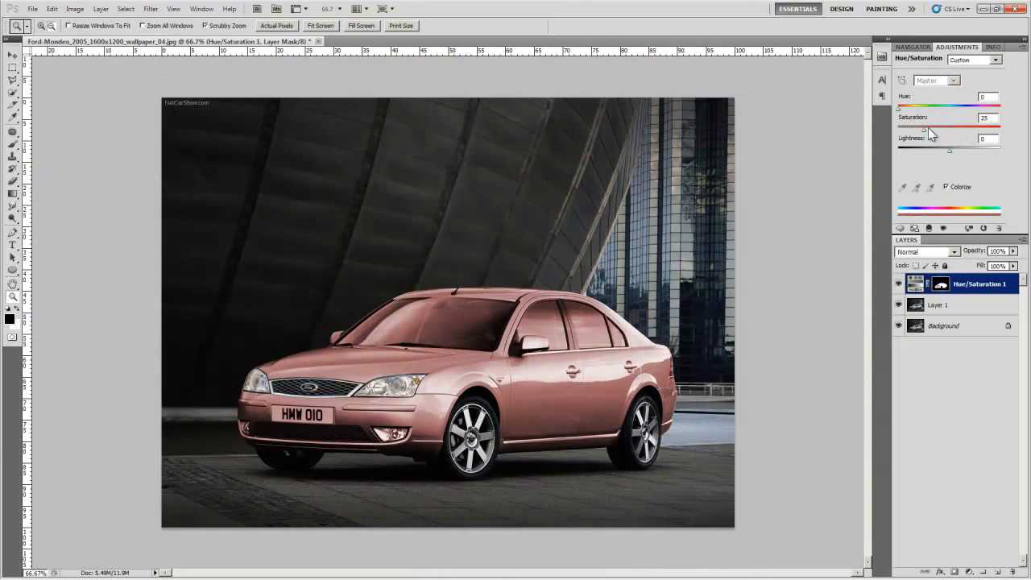
Recolor the car body blue with hue 237, saturation 71 and lightness -9.
{"action": "left_click_drag", "start_coordinate": [928, 128], "coordinate": [985, 128]}
{"action": "left_click_drag", "start_coordinate": [900, 108], "coordinate": [968, 115]}
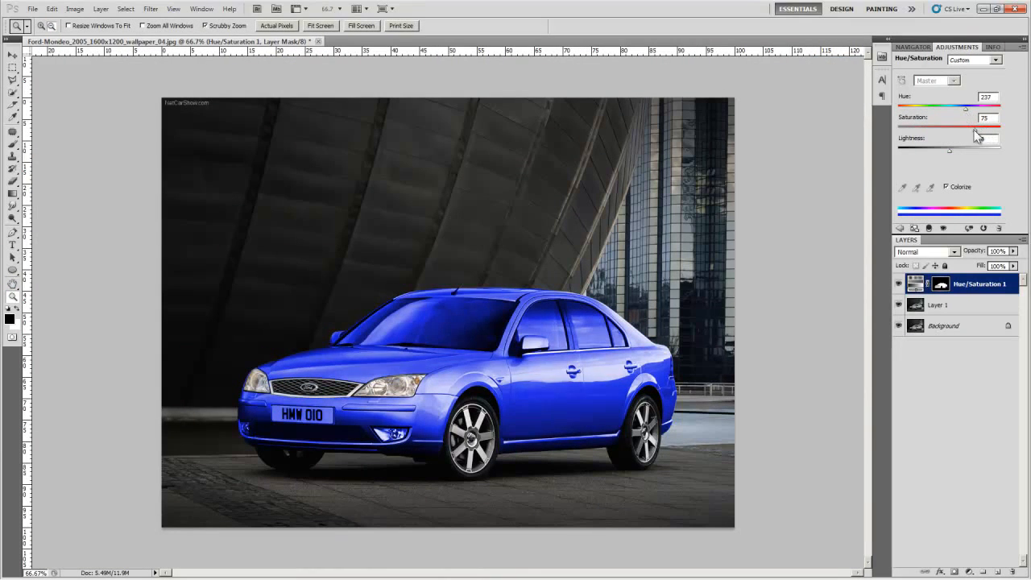
{"action": "left_click_drag", "start_coordinate": [951, 149], "coordinate": [945, 151]}
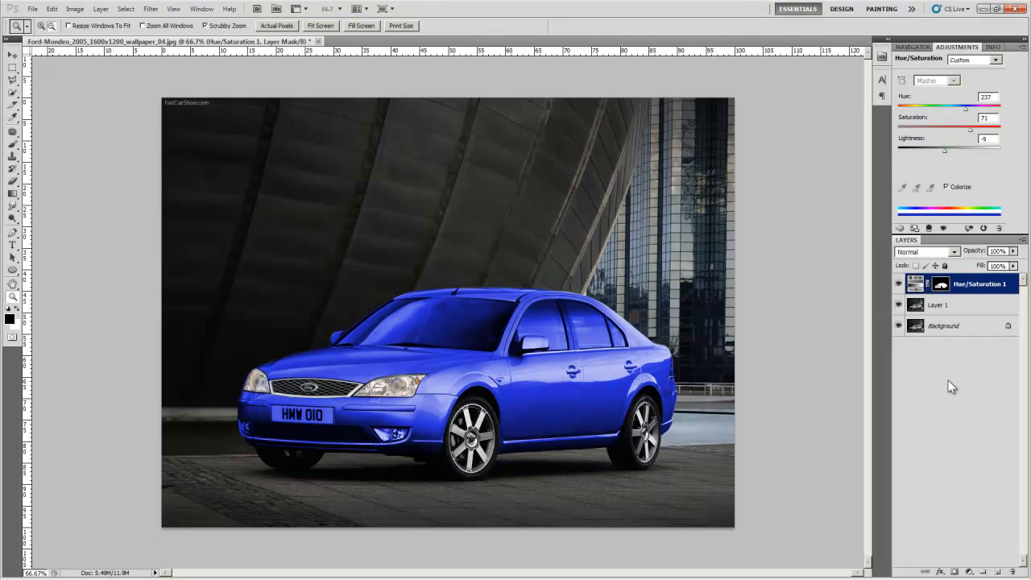
Try other blending modes, such as Overlay and Multiply, on the Hue/Saturation adjustment layer.
{"action": "left_click", "coordinate": [926, 251]}
{"action": "left_click", "coordinate": [954, 338]}
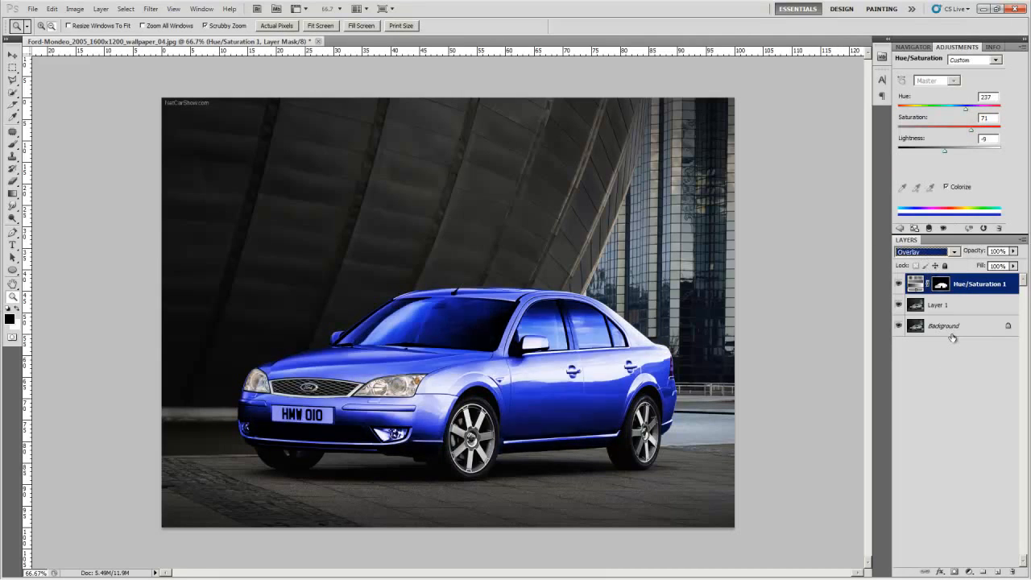
{"action": "key", "text": "Up"}
{"action": "key", "text": "Up"}
{"action": "key", "text": "Up"}
{"action": "key", "text": "Up"}
{"action": "key", "text": "Up"}
{"action": "key", "text": "Up"}
{"action": "key", "text": "Up"}
{"action": "key", "text": "Up"}
{"action": "key", "text": "Up"}
{"action": "key", "text": "Up"}
{"action": "key", "text": "Up"}
{"action": "key", "text": "Up"}
{"action": "key", "text": "Up"}
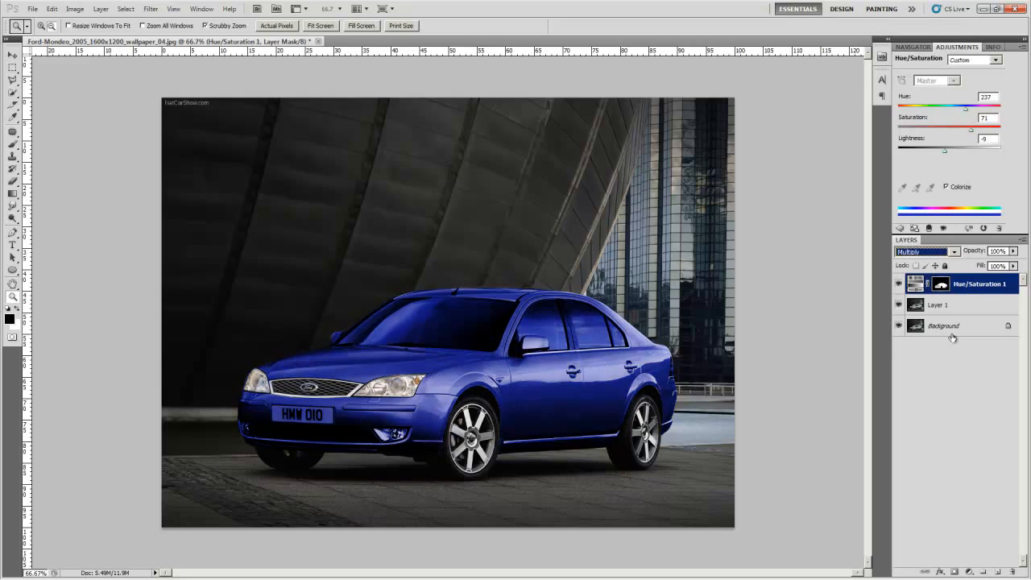
Merge the Hue/Saturation adjustment layer down into Layer 1.
{"action": "right_click", "coordinate": [975, 284]}
{"action": "left_click", "coordinate": [886, 540]}
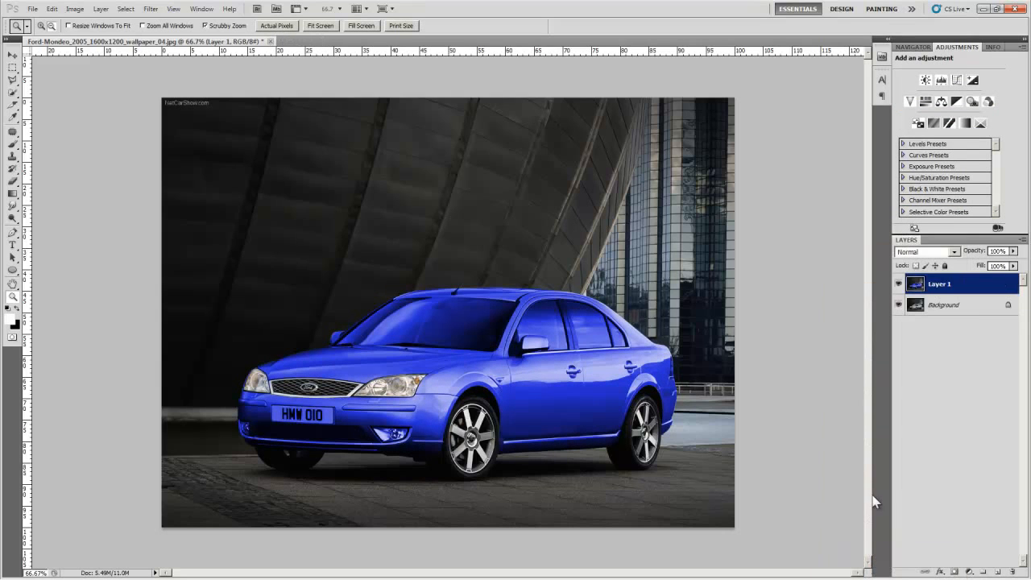
Enter Quick Mask mode and outline the inside edge of the windshield with a small brush.
{"action": "key", "text": "ctrl+plus"}
{"action": "key", "text": "ctrl+plus"}
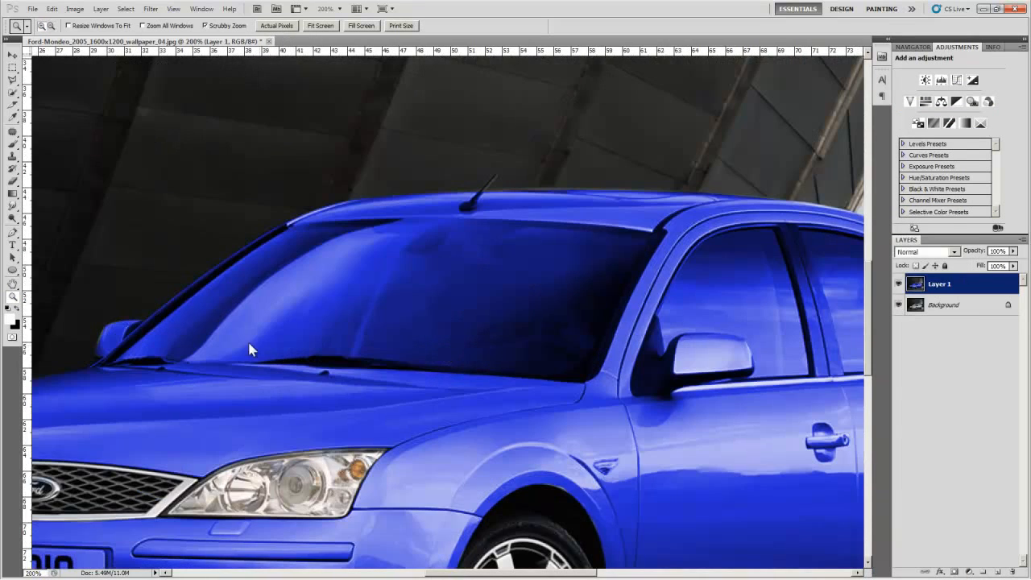
{"action": "key", "text": "b"}
{"action": "key", "text": "q"}
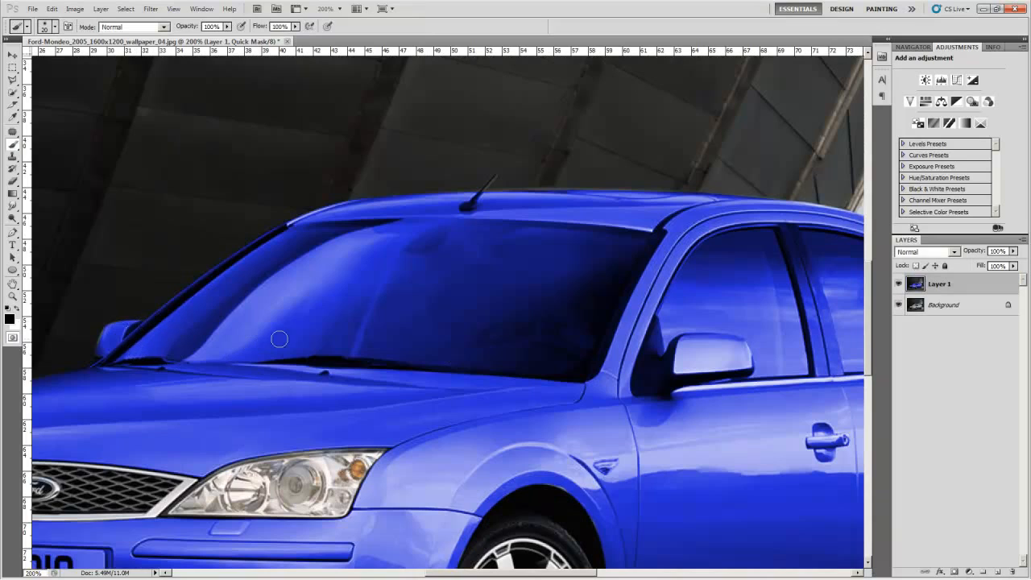
{"action": "key", "text": "bracketleft"}
{"action": "key", "text": "bracketleft"}
{"action": "key", "text": "bracketleft"}
{"action": "key", "text": "bracketleft"}
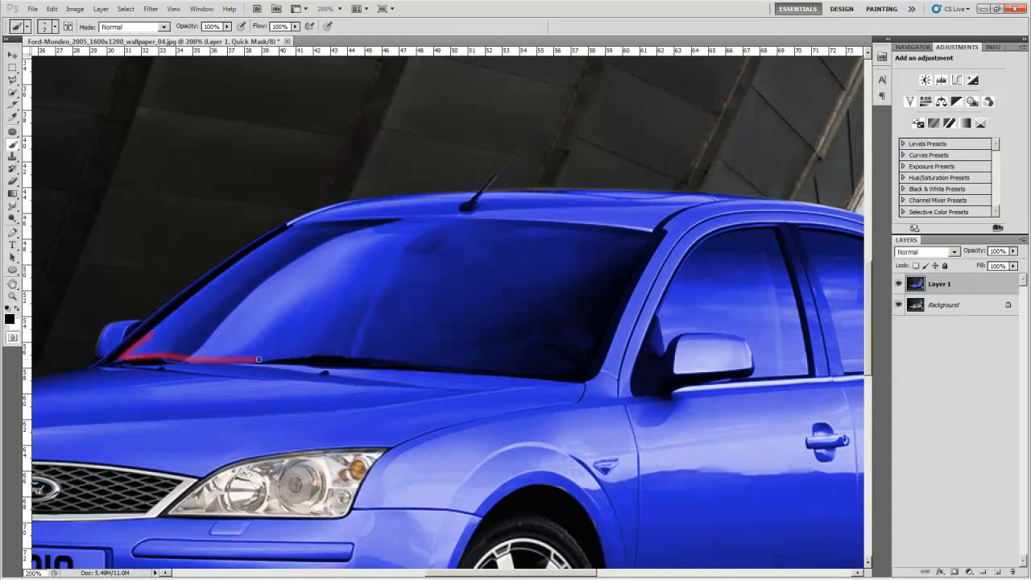
{"action": "mouse_move", "coordinate": [259, 359]}
{"action": "left_mouse_down"}
{"action": "mouse_move", "coordinate": [555, 378]}
{"action": "mouse_move", "coordinate": [626, 296]}
{"action": "mouse_move", "coordinate": [591, 228]}
{"action": "mouse_move", "coordinate": [380, 219]}
{"action": "mouse_move", "coordinate": [273, 241]}
{"action": "left_mouse_up"}
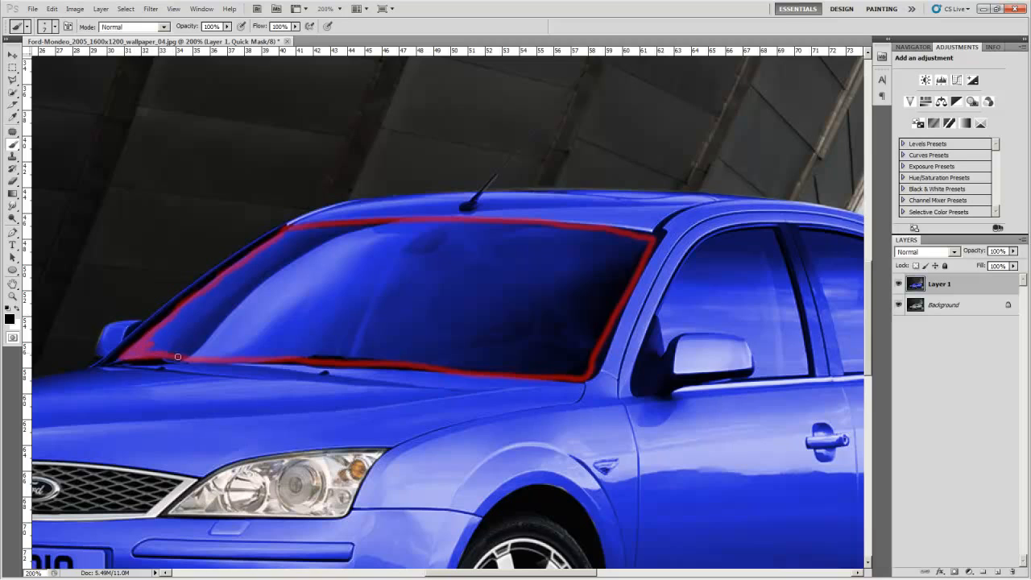
Fill the inside of the outlined windshield in the quick mask with a larger brush.
{"action": "key", "text": "bracketright"}
{"action": "key", "text": "bracketright"}
{"action": "key", "text": "bracketright"}
{"action": "key", "text": "bracketright"}
{"action": "key", "text": "bracketright"}
{"action": "key", "text": "bracketright"}
{"action": "mouse_move", "coordinate": [272, 282]}
{"action": "left_mouse_down"}
{"action": "mouse_move", "coordinate": [390, 293]}
{"action": "mouse_move", "coordinate": [322, 243]}
{"action": "mouse_move", "coordinate": [597, 243]}
{"action": "mouse_move", "coordinate": [614, 279]}
{"action": "mouse_move", "coordinate": [581, 356]}
{"action": "mouse_move", "coordinate": [430, 349]}
{"action": "mouse_move", "coordinate": [566, 343]}
{"action": "mouse_move", "coordinate": [558, 295]}
{"action": "mouse_move", "coordinate": [486, 326]}
{"action": "mouse_move", "coordinate": [325, 346]}
{"action": "mouse_move", "coordinate": [191, 342]}
{"action": "mouse_move", "coordinate": [288, 267]}
{"action": "mouse_move", "coordinate": [191, 308]}
{"action": "mouse_move", "coordinate": [386, 314]}
{"action": "left_mouse_up"}
Paint the main area of the front door window into the quick mask with the large brush.
{"action": "left_click_drag", "start_coordinate": [580, 573], "coordinate": [650, 573]}
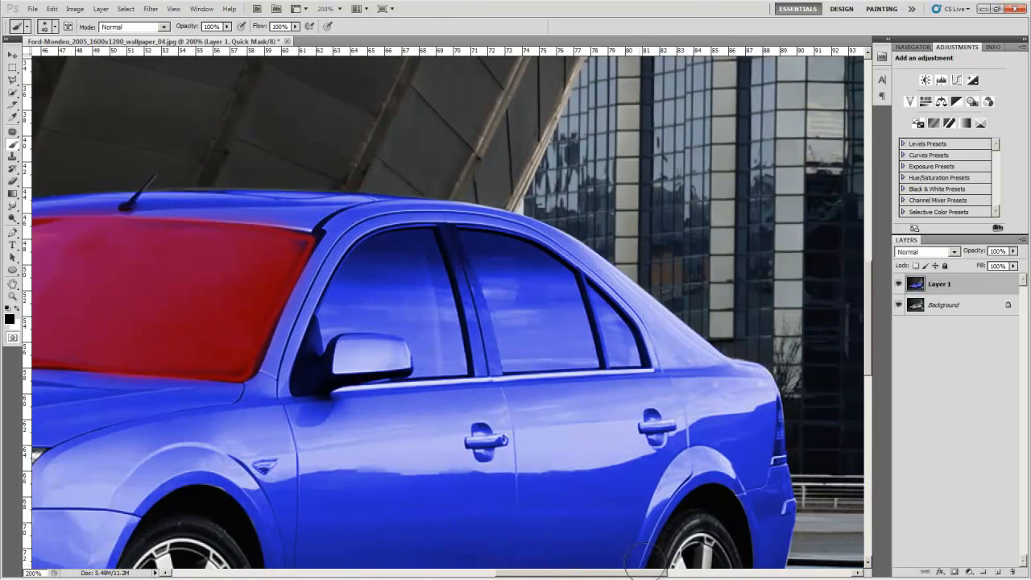
{"action": "key", "text": "z"}
{"action": "left_click", "coordinate": [399, 300]}
{"action": "key", "text": "b"}
{"action": "mouse_move", "coordinate": [295, 317]}
{"action": "left_mouse_down"}
{"action": "mouse_move", "coordinate": [345, 204]}
{"action": "mouse_move", "coordinate": [454, 167]}
{"action": "mouse_move", "coordinate": [491, 239]}
{"action": "mouse_move", "coordinate": [523, 404]}
{"action": "mouse_move", "coordinate": [519, 451]}
{"action": "mouse_move", "coordinate": [474, 393]}
{"action": "mouse_move", "coordinate": [314, 333]}
{"action": "mouse_move", "coordinate": [256, 334]}
{"action": "mouse_move", "coordinate": [311, 306]}
{"action": "left_mouse_up"}
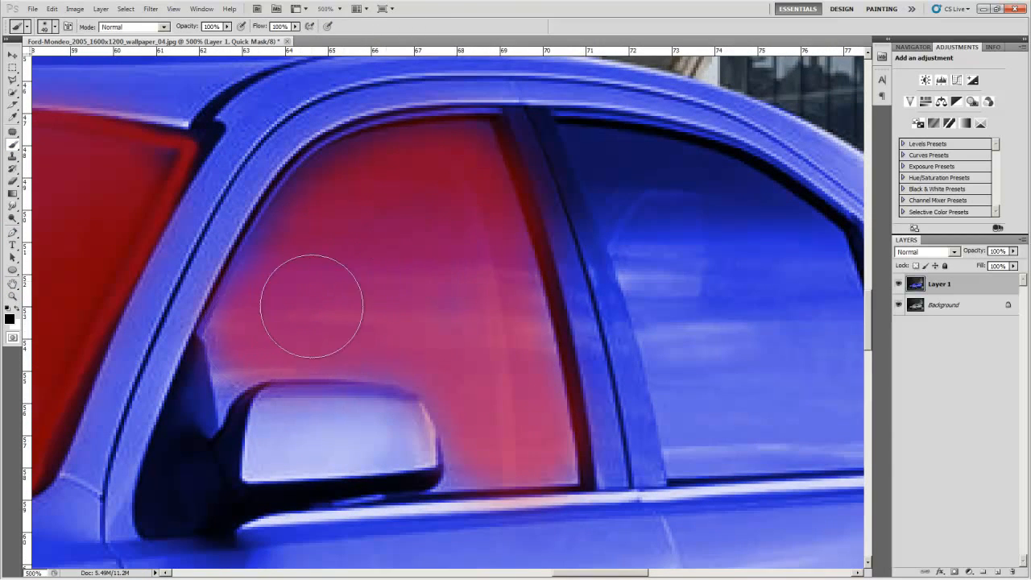
Refine the front door window's mask along its edges and around the mirror with a small brush.
{"action": "key", "text": "bracketleft"}
{"action": "key", "text": "bracketleft"}
{"action": "key", "text": "bracketleft"}
{"action": "key", "text": "bracketleft"}
{"action": "key", "text": "bracketleft"}
{"action": "key", "text": "bracketleft"}
{"action": "key", "text": "bracketleft"}
{"action": "key", "text": "bracketleft"}
{"action": "mouse_move", "coordinate": [254, 357]}
{"action": "left_mouse_down"}
{"action": "mouse_move", "coordinate": [216, 403]}
{"action": "mouse_move", "coordinate": [211, 375]}
{"action": "mouse_move", "coordinate": [333, 165]}
{"action": "mouse_move", "coordinate": [392, 128]}
{"action": "mouse_move", "coordinate": [226, 278]}
{"action": "left_mouse_up"}
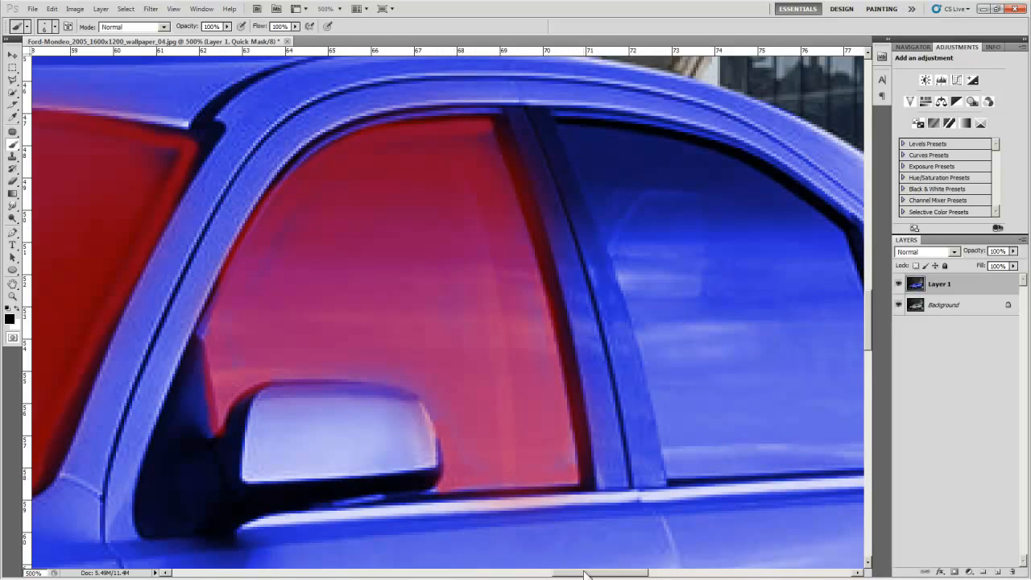
Paint the rear door window and the small rear quarter window into the quick mask.
{"action": "left_click_drag", "start_coordinate": [586, 574], "coordinate": [633, 575]}
{"action": "mouse_move", "coordinate": [483, 262]}
{"action": "left_mouse_down"}
{"action": "mouse_move", "coordinate": [568, 350]}
{"action": "mouse_move", "coordinate": [596, 464]}
{"action": "mouse_move", "coordinate": [511, 379]}
{"action": "mouse_move", "coordinate": [499, 298]}
{"action": "mouse_move", "coordinate": [562, 451]}
{"action": "mouse_move", "coordinate": [567, 430]}
{"action": "mouse_move", "coordinate": [561, 448]}
{"action": "left_mouse_up"}
{"action": "right_click", "coordinate": [301, 272], "text": "alt"}
{"action": "mouse_move", "coordinate": [276, 195]}
{"action": "left_mouse_down"}
{"action": "mouse_move", "coordinate": [269, 384]}
{"action": "mouse_move", "coordinate": [370, 461]}
{"action": "mouse_move", "coordinate": [479, 405]}
{"action": "mouse_move", "coordinate": [350, 188]}
{"action": "mouse_move", "coordinate": [181, 138]}
{"action": "mouse_move", "coordinate": [230, 253]}
{"action": "mouse_move", "coordinate": [454, 363]}
{"action": "mouse_move", "coordinate": [403, 315]}
{"action": "mouse_move", "coordinate": [406, 396]}
{"action": "mouse_move", "coordinate": [221, 172]}
{"action": "left_mouse_up"}
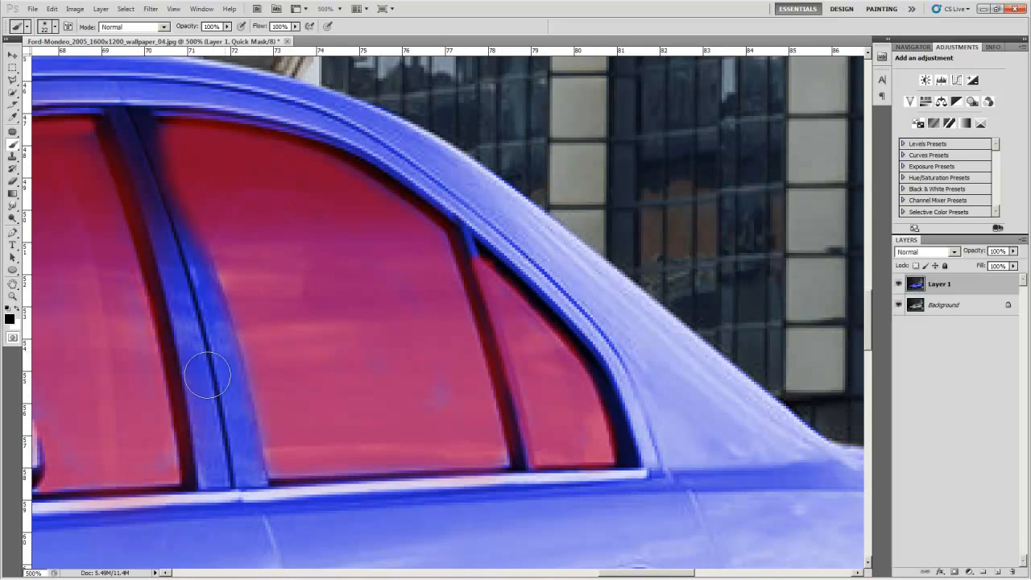
Turn the quick mask into a selection, copy the windows to a new layer and add a Hue/Saturation adjustment above it.
{"action": "left_click", "coordinate": [12, 337]}
{"action": "key", "text": "ctrl+j"}
{"action": "left_click", "coordinate": [971, 571]}
{"action": "left_click", "coordinate": [943, 415]}
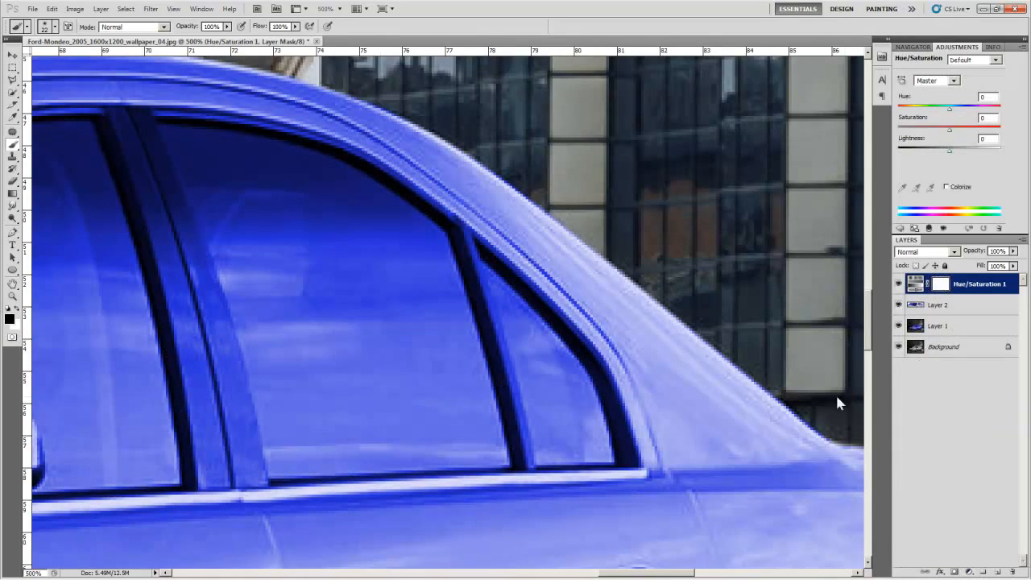
Turn on Colorize for the new Hue/Saturation adjustment and clip it to the window layer.
{"action": "left_click", "coordinate": [946, 188]}
{"action": "left_click", "coordinate": [12, 297]}
{"action": "left_click", "coordinate": [51, 26]}
{"action": "left_click", "coordinate": [121, 137]}
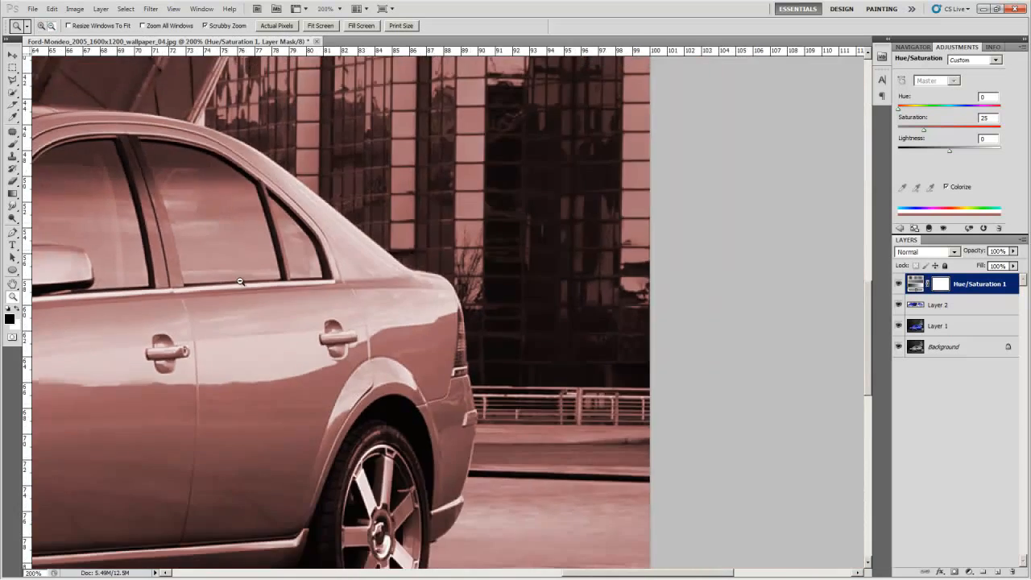
{"action": "left_click", "coordinate": [975, 295], "text": "alt"}
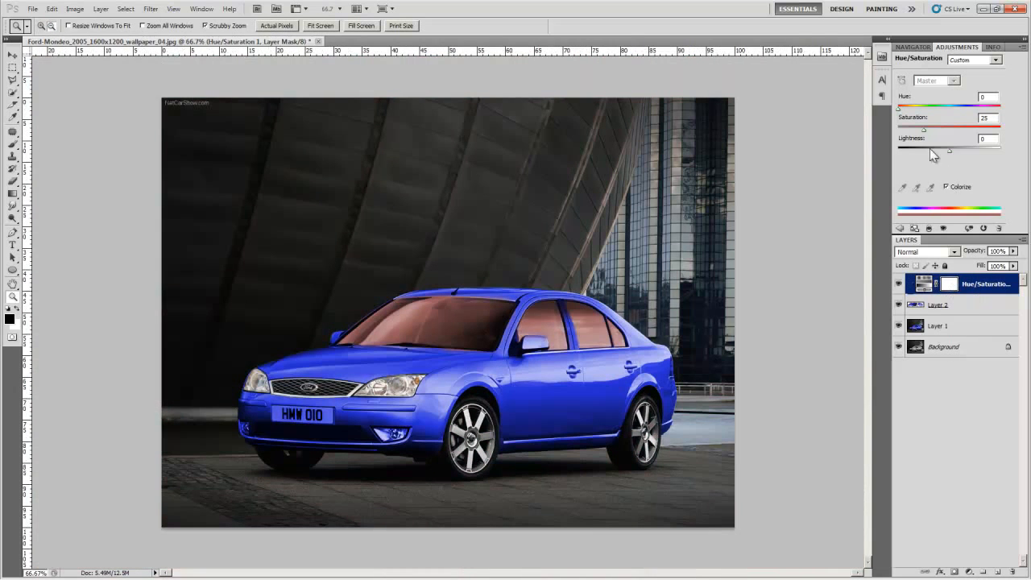
Darken the windows to neutral gray with saturation 0 and lightness -46, and merge the adjustment into Layer 2.
{"action": "left_click_drag", "start_coordinate": [923, 129], "coordinate": [880, 131]}
{"action": "left_click_drag", "start_coordinate": [949, 150], "coordinate": [927, 149]}
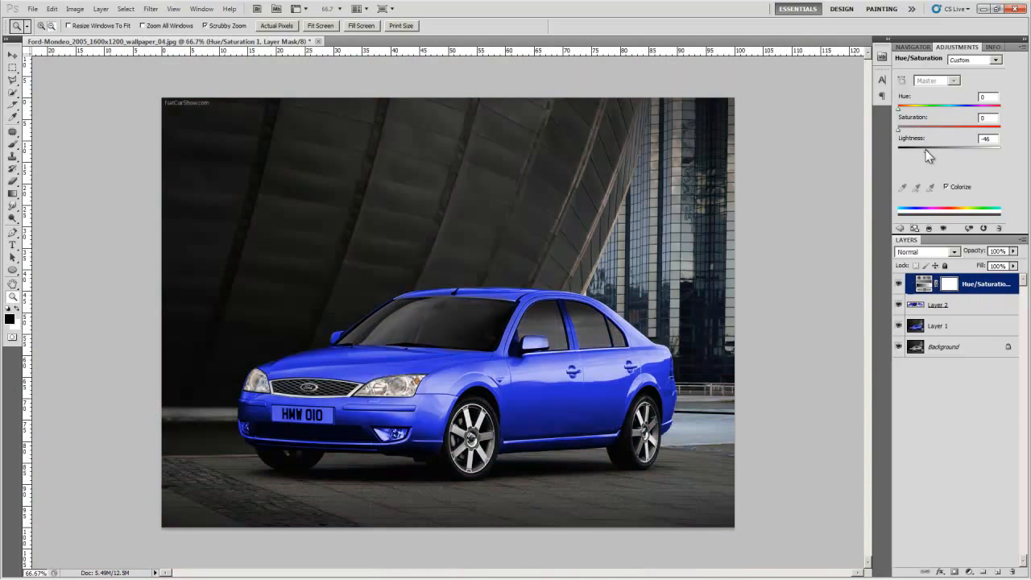
{"action": "right_click", "coordinate": [967, 283]}
{"action": "left_click", "coordinate": [874, 536]}
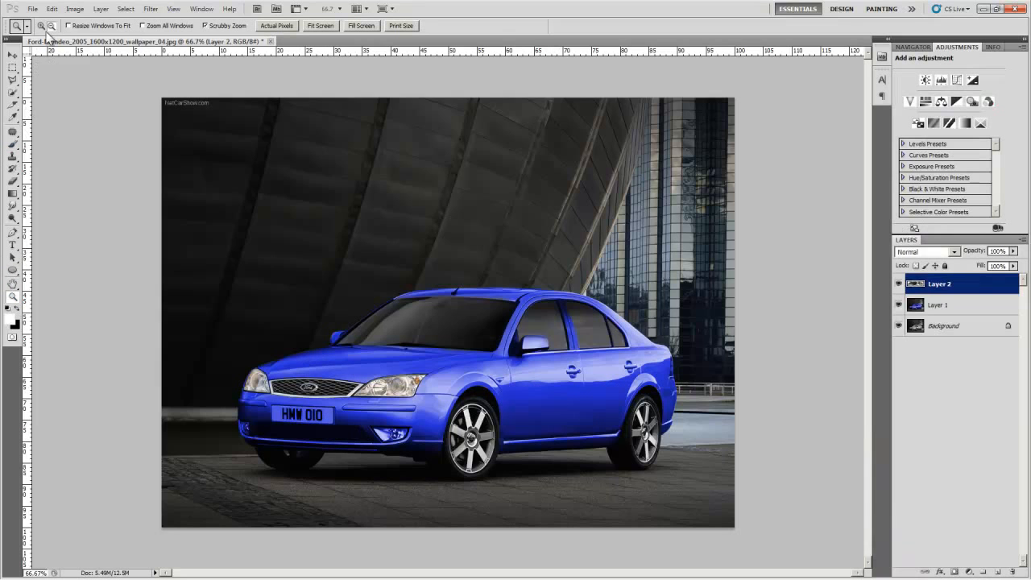
Remove the front door handle from Layer 1 with the Patch tool, using clean paint from the same door.
{"action": "left_click", "coordinate": [577, 369]}
{"action": "left_click", "coordinate": [594, 382]}
{"action": "left_click", "coordinate": [649, 380]}
{"action": "left_click_drag", "start_coordinate": [649, 381], "coordinate": [528, 382]}
{"action": "left_click", "coordinate": [540, 383]}
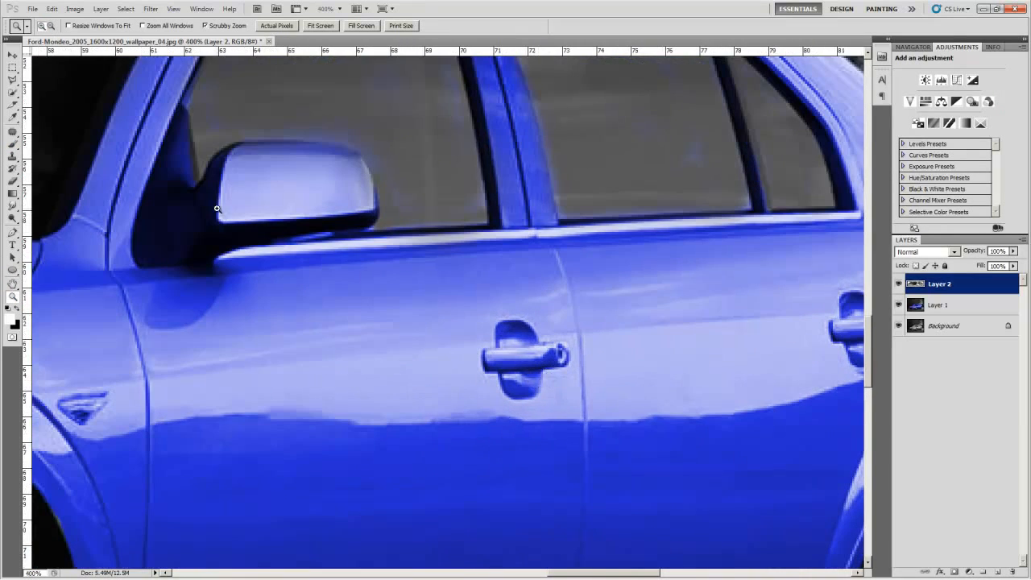
{"action": "key", "text": "j"}
{"action": "mouse_move", "coordinate": [515, 312]}
{"action": "left_mouse_down"}
{"action": "mouse_move", "coordinate": [477, 353]}
{"action": "mouse_move", "coordinate": [507, 396]}
{"action": "mouse_move", "coordinate": [562, 380]}
{"action": "mouse_move", "coordinate": [576, 346]}
{"action": "mouse_move", "coordinate": [512, 313]}
{"action": "left_mouse_up"}
{"action": "left_click_drag", "start_coordinate": [509, 335], "coordinate": [414, 376]}
{"action": "left_click", "coordinate": [541, 259]}
{"action": "left_click", "coordinate": [937, 305]}
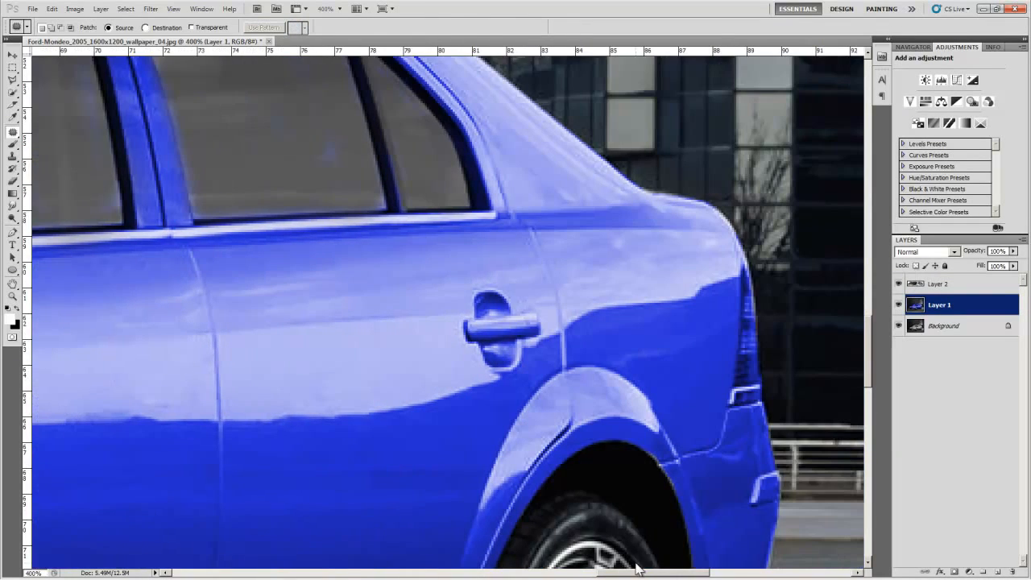
Patch the rear door handle on Layer 1 with clean areas of the surrounding door paint.
{"action": "left_click_drag", "start_coordinate": [593, 573], "coordinate": [640, 573]}
{"action": "mouse_move", "coordinate": [504, 282]}
{"action": "left_mouse_down"}
{"action": "mouse_move", "coordinate": [473, 287]}
{"action": "mouse_move", "coordinate": [455, 331]}
{"action": "mouse_move", "coordinate": [499, 340]}
{"action": "mouse_move", "coordinate": [546, 317]}
{"action": "mouse_move", "coordinate": [512, 281]}
{"action": "mouse_move", "coordinate": [395, 324]}
{"action": "left_mouse_up"}
{"action": "key", "text": "ctrl+d"}
{"action": "mouse_move", "coordinate": [502, 328]}
{"action": "left_mouse_down"}
{"action": "mouse_move", "coordinate": [486, 370]}
{"action": "mouse_move", "coordinate": [514, 360]}
{"action": "mouse_move", "coordinate": [527, 329]}
{"action": "mouse_move", "coordinate": [502, 326]}
{"action": "mouse_move", "coordinate": [428, 379]}
{"action": "left_mouse_up"}
{"action": "mouse_move", "coordinate": [534, 336]}
{"action": "left_mouse_down"}
{"action": "mouse_move", "coordinate": [494, 366]}
{"action": "mouse_move", "coordinate": [529, 329]}
{"action": "mouse_move", "coordinate": [461, 351]}
{"action": "mouse_move", "coordinate": [532, 341]}
{"action": "left_mouse_up"}
{"action": "key", "text": "ctrl+d"}
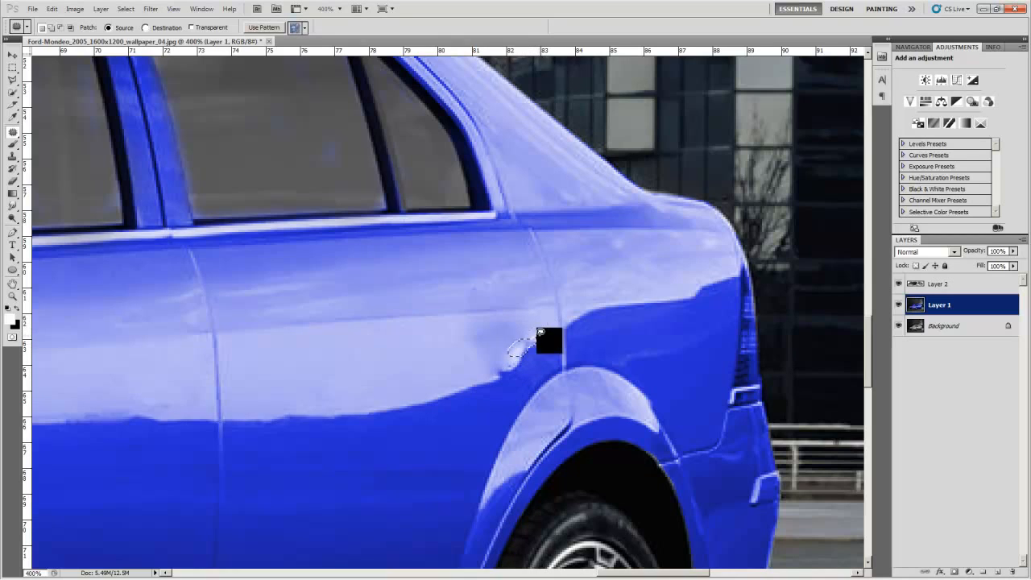
{"action": "key", "text": "ctrl+d"}
Clean up the leftover marks of the rear door handle with several small patches.
{"action": "left_click_drag", "start_coordinate": [479, 331], "coordinate": [475, 339]}
{"action": "left_click_drag", "start_coordinate": [482, 343], "coordinate": [461, 355]}
{"action": "key", "text": "ctrl+d"}
{"action": "left_click_drag", "start_coordinate": [523, 323], "coordinate": [516, 327]}
{"action": "mouse_move", "coordinate": [506, 329]}
{"action": "left_mouse_down"}
{"action": "mouse_move", "coordinate": [448, 339]}
{"action": "mouse_move", "coordinate": [520, 342]}
{"action": "left_mouse_up"}
{"action": "key", "text": "ctrl+d"}
{"action": "mouse_move", "coordinate": [510, 352]}
{"action": "left_mouse_down"}
{"action": "mouse_move", "coordinate": [485, 352]}
{"action": "mouse_move", "coordinate": [509, 359]}
{"action": "mouse_move", "coordinate": [498, 365]}
{"action": "left_mouse_up"}
{"action": "key", "text": "ctrl+d"}
{"action": "key", "text": "ctrl+d"}
Patch out the small triangular trim piece on the fender behind the front wheel arch.
{"action": "scroll", "coordinate": [560, 508], "scroll_direction": "left", "scroll_amount": 10}
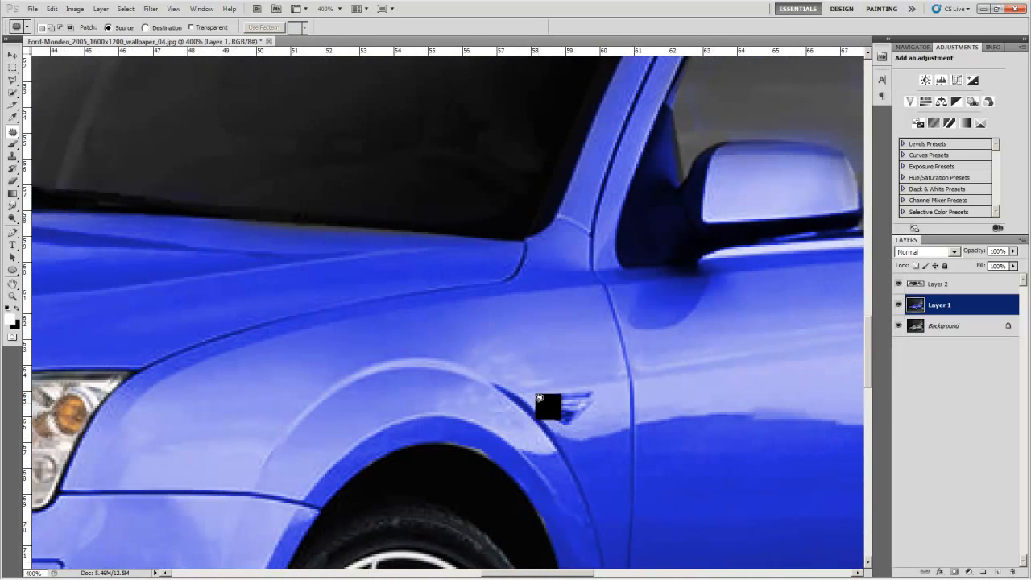
{"action": "mouse_move", "coordinate": [537, 396]}
{"action": "left_mouse_down"}
{"action": "mouse_move", "coordinate": [593, 410]}
{"action": "mouse_move", "coordinate": [583, 386]}
{"action": "mouse_move", "coordinate": [538, 394]}
{"action": "mouse_move", "coordinate": [562, 403]}
{"action": "mouse_move", "coordinate": [680, 395]}
{"action": "left_mouse_up"}
{"action": "key", "text": "ctrl+d"}
Create a new empty layer directly above Layer 1 for painting the front fog light on the bumper's side nearest the wheel.
{"action": "left_click_drag", "start_coordinate": [568, 573], "coordinate": [490, 573]}
{"action": "scroll", "coordinate": [443, 535], "scroll_direction": "down", "scroll_amount": 5}
{"action": "key", "text": "b"}
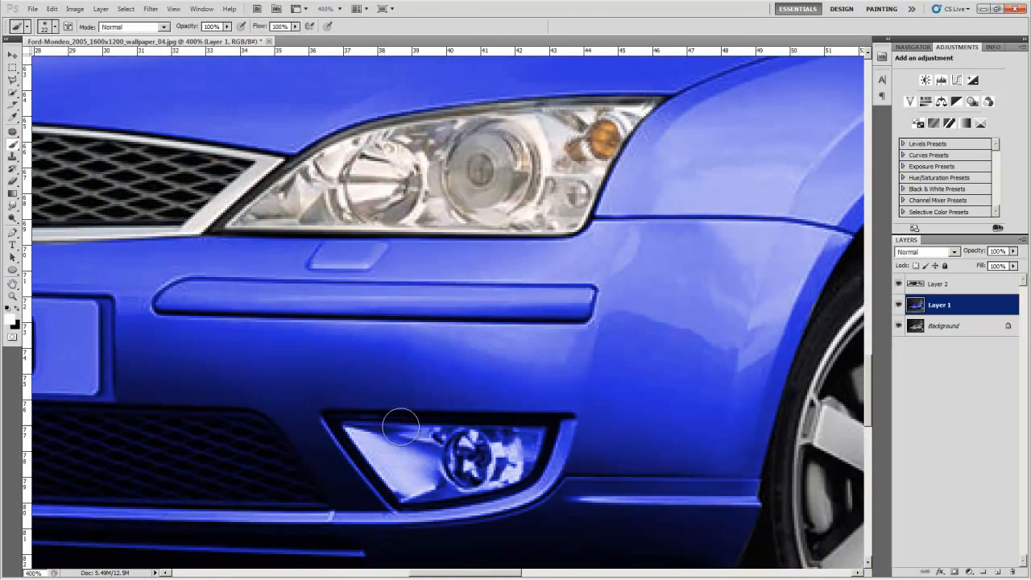
{"action": "left_click", "coordinate": [998, 571]}
{"action": "left_click", "coordinate": [482, 433]}
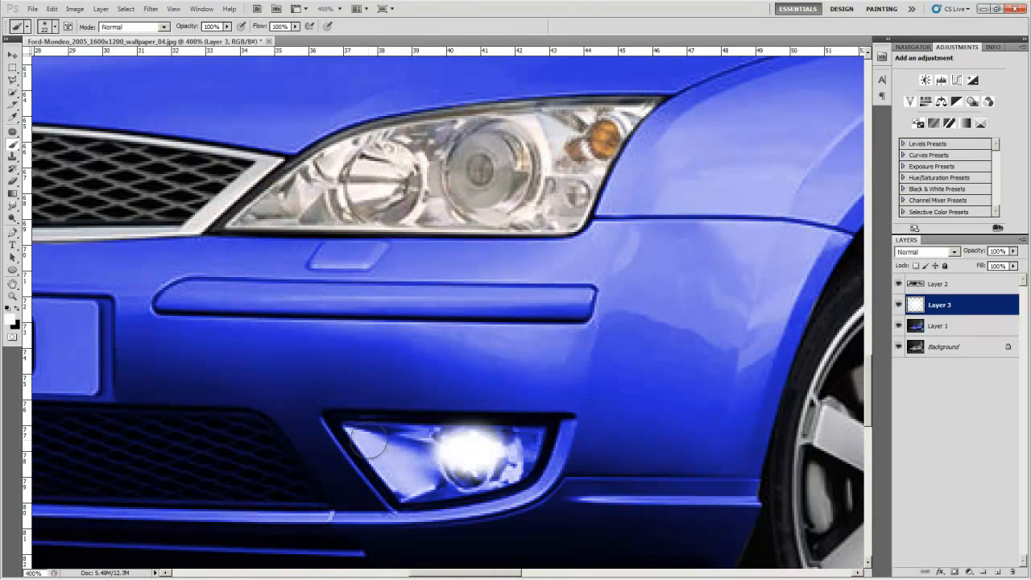
{"action": "left_click", "coordinate": [52, 8]}
{"action": "left_click", "coordinate": [104, 46]}
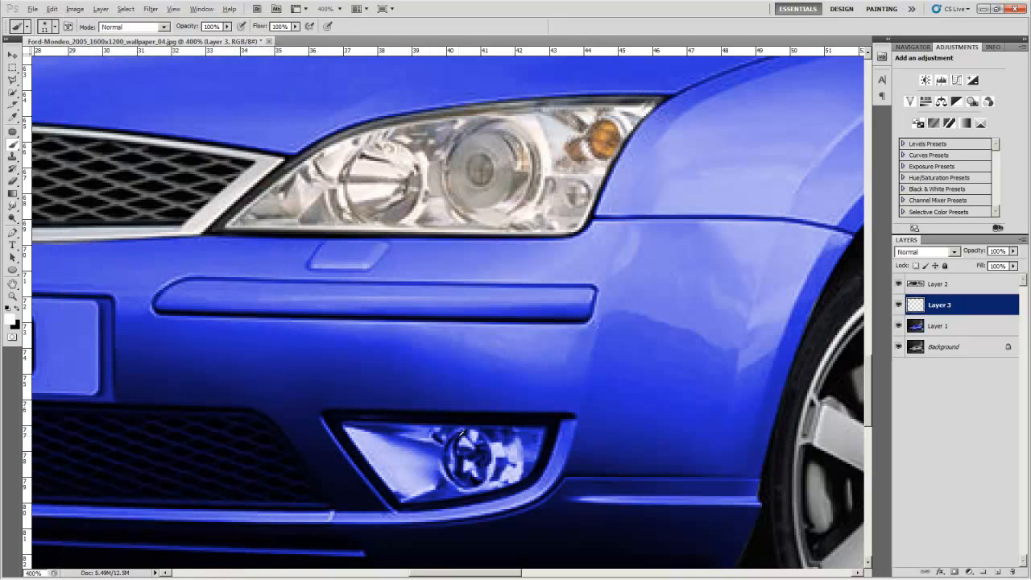
Brush white over the whole fog light lens on Layer 3 and set the layer's blend mode to Soft Light.
{"action": "right_click", "coordinate": [384, 444]}
{"action": "key", "text": "Escape"}
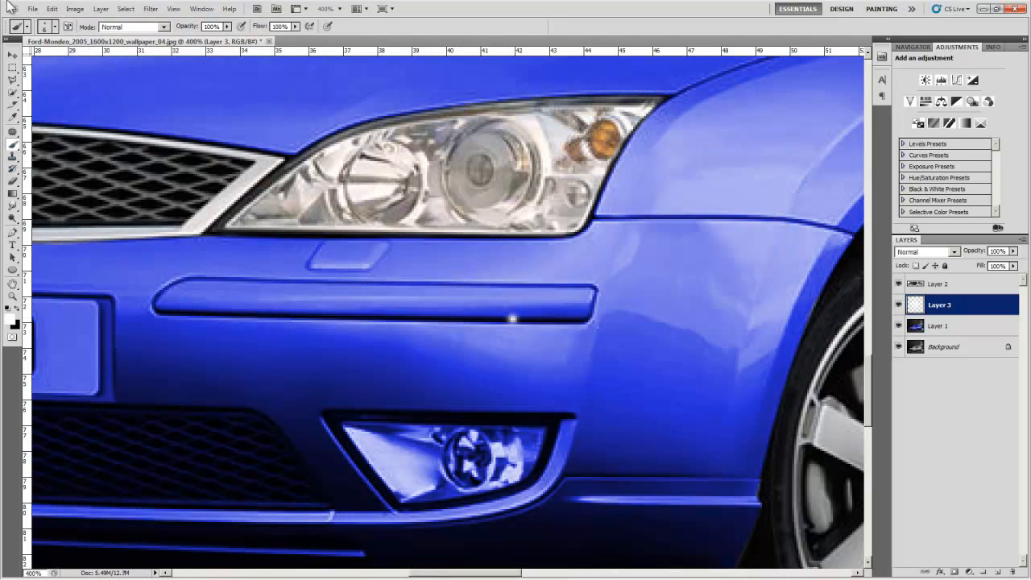
{"action": "mouse_move", "coordinate": [360, 436]}
{"action": "left_mouse_down"}
{"action": "mouse_move", "coordinate": [407, 490]}
{"action": "mouse_move", "coordinate": [370, 442]}
{"action": "mouse_move", "coordinate": [530, 435]}
{"action": "mouse_move", "coordinate": [444, 433]}
{"action": "mouse_move", "coordinate": [397, 461]}
{"action": "mouse_move", "coordinate": [423, 494]}
{"action": "mouse_move", "coordinate": [485, 484]}
{"action": "mouse_move", "coordinate": [537, 436]}
{"action": "mouse_move", "coordinate": [393, 445]}
{"action": "mouse_move", "coordinate": [507, 458]}
{"action": "mouse_move", "coordinate": [450, 475]}
{"action": "mouse_move", "coordinate": [352, 428]}
{"action": "mouse_move", "coordinate": [511, 433]}
{"action": "mouse_move", "coordinate": [522, 457]}
{"action": "mouse_move", "coordinate": [464, 488]}
{"action": "mouse_move", "coordinate": [414, 492]}
{"action": "mouse_move", "coordinate": [357, 440]}
{"action": "mouse_move", "coordinate": [368, 423]}
{"action": "mouse_move", "coordinate": [513, 428]}
{"action": "mouse_move", "coordinate": [448, 478]}
{"action": "left_mouse_up"}
{"action": "left_click_drag", "start_coordinate": [439, 574], "coordinate": [463, 574]}
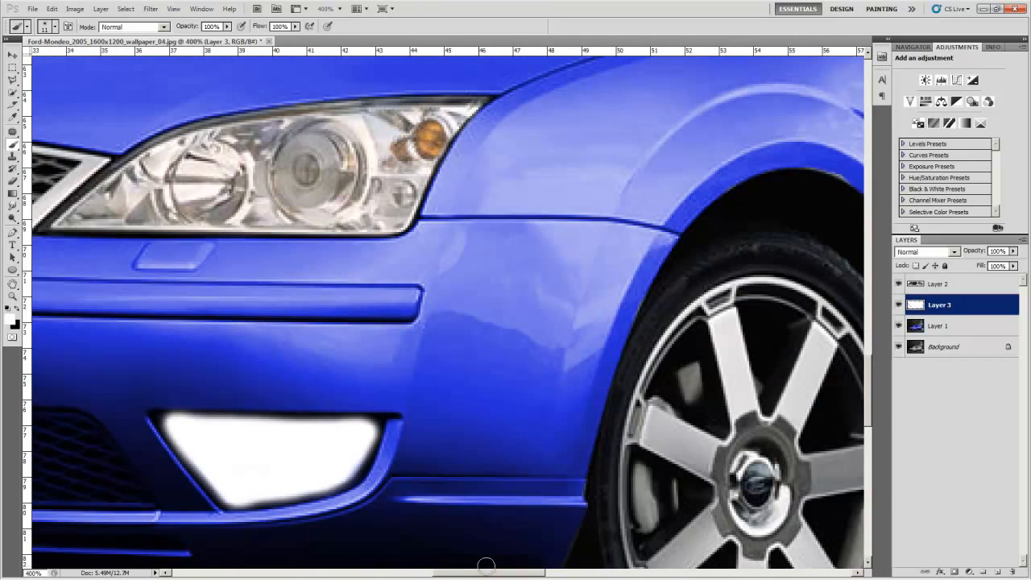
{"action": "left_click_drag", "start_coordinate": [916, 275], "coordinate": [1016, 268]}
{"action": "left_click", "coordinate": [931, 253]}
{"action": "left_click", "coordinate": [926, 178]}
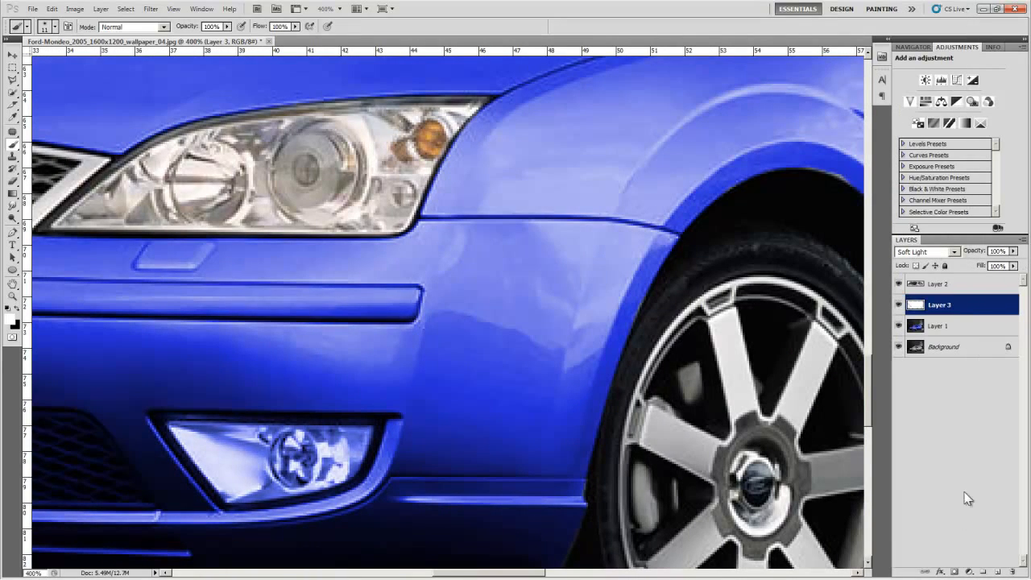
Brush white over the other front fog light on Layer 3 and try alternative blend modes, keeping Soft Light.
{"action": "scroll", "coordinate": [298, 415], "scroll_direction": "left", "scroll_amount": 10}
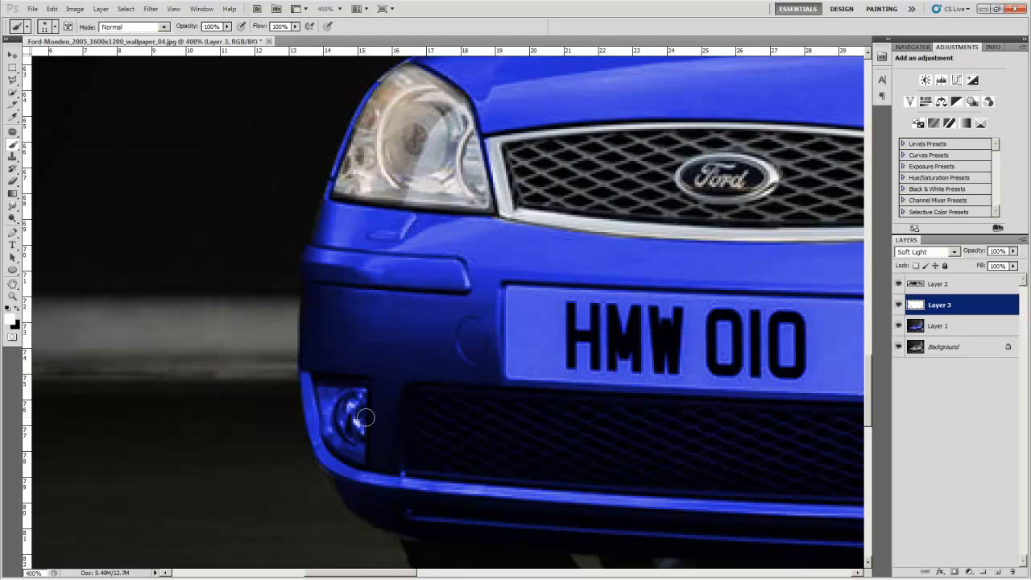
{"action": "mouse_move", "coordinate": [326, 394]}
{"action": "left_mouse_down"}
{"action": "mouse_move", "coordinate": [330, 419]}
{"action": "mouse_move", "coordinate": [356, 439]}
{"action": "mouse_move", "coordinate": [338, 407]}
{"action": "mouse_move", "coordinate": [347, 431]}
{"action": "left_mouse_up"}
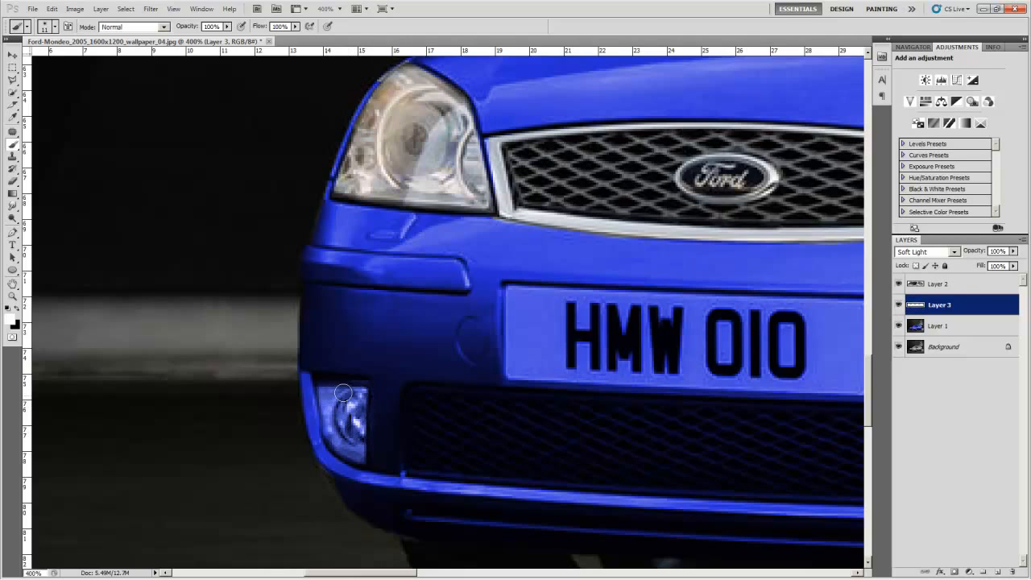
{"action": "left_click", "coordinate": [933, 255]}
{"action": "left_click", "coordinate": [922, 121]}
{"action": "key", "text": "Down"}
{"action": "key", "text": "Down"}
{"action": "key", "text": "Down"}
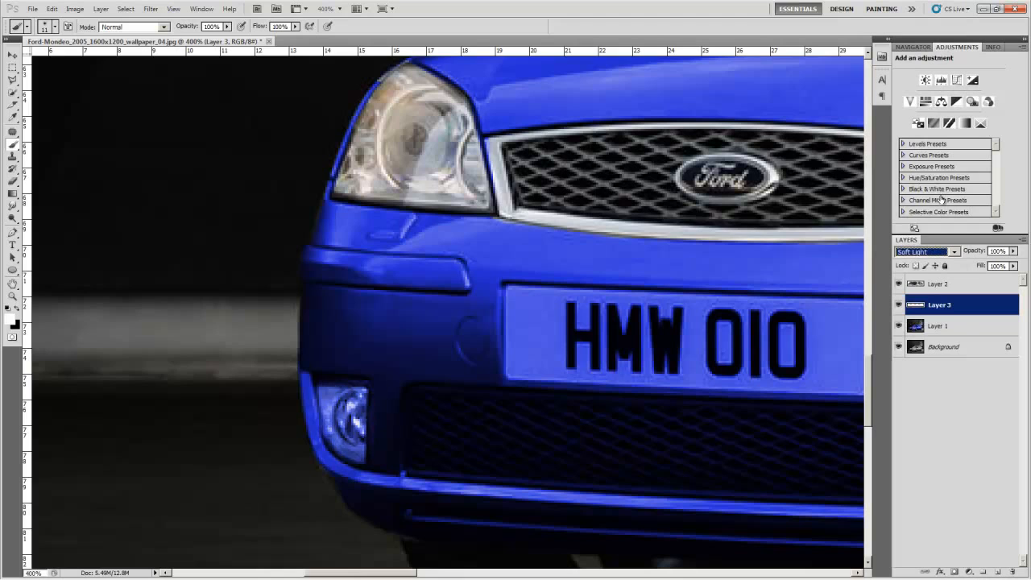
Begin a Polygonal Lasso outline beyond the canvas edge, tracing the underside of the front bumper and the front wheel arch.
{"action": "left_click", "coordinate": [12, 296]}
{"action": "key", "text": "ctrl+minus"}
{"action": "key", "text": "ctrl+minus"}
{"action": "key", "text": "ctrl+minus"}
{"action": "key", "text": "ctrl+minus"}
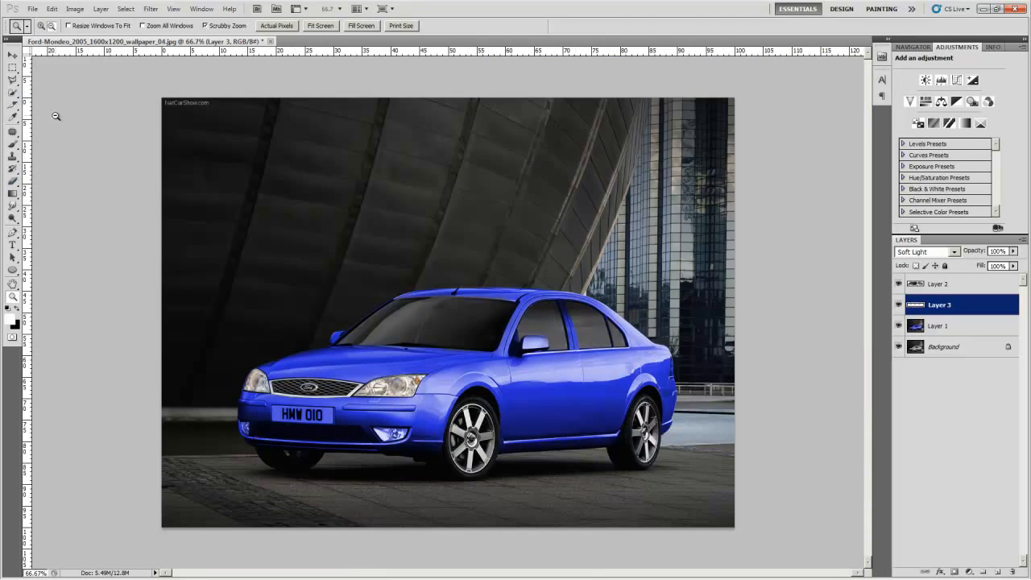
{"action": "left_click", "coordinate": [170, 379]}
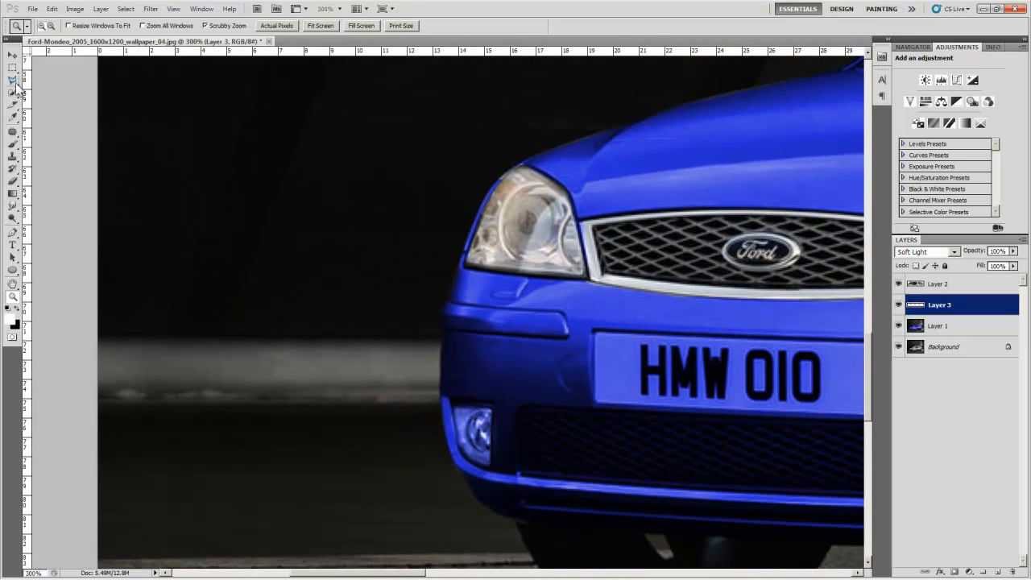
{"action": "left_click", "coordinate": [13, 81]}
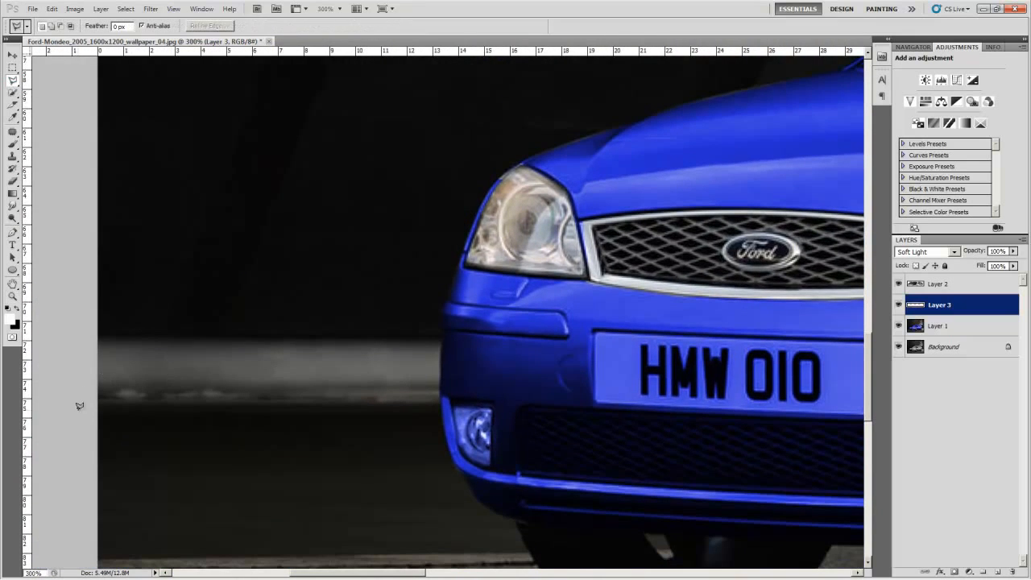
{"action": "left_click", "coordinate": [41, 421]}
{"action": "left_click", "coordinate": [442, 415]}
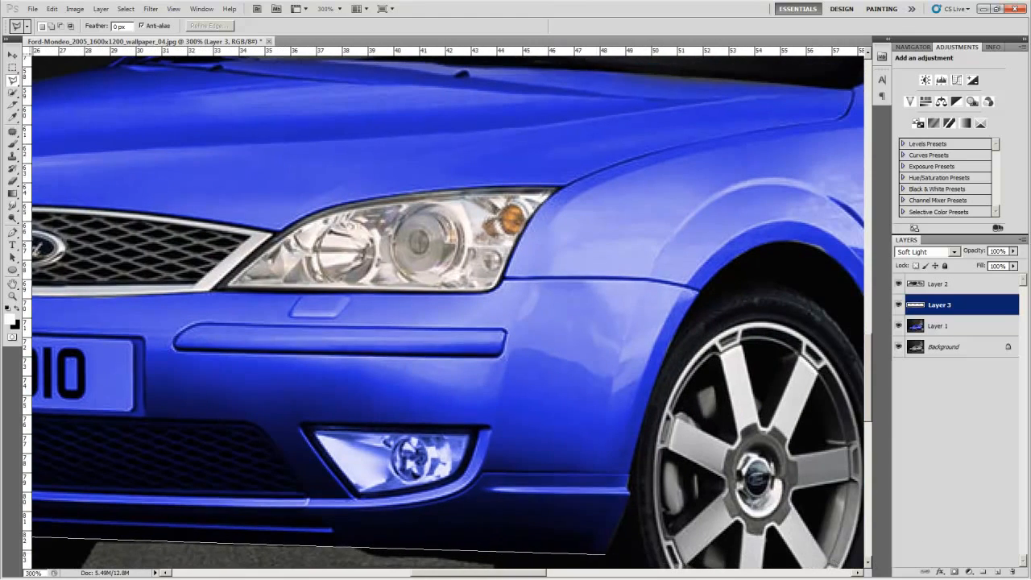
{"action": "left_click", "coordinate": [606, 554]}
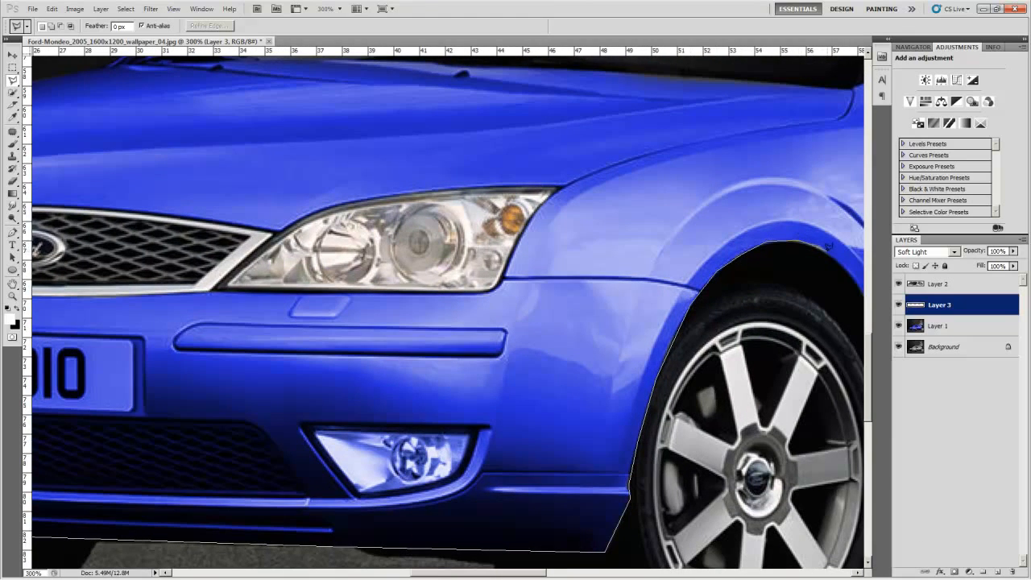
{"action": "left_click", "coordinate": [856, 272]}
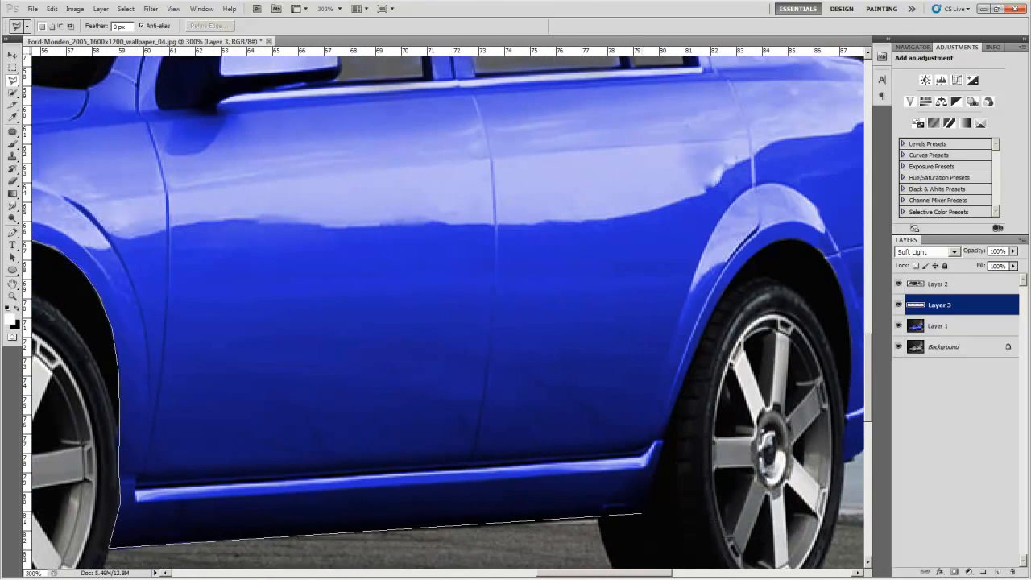
Close the lasso outline along the sill, rear wheel arch and outside the canvas, and copy that area of Layer 1 to a new layer.
{"action": "left_click", "coordinate": [644, 515]}
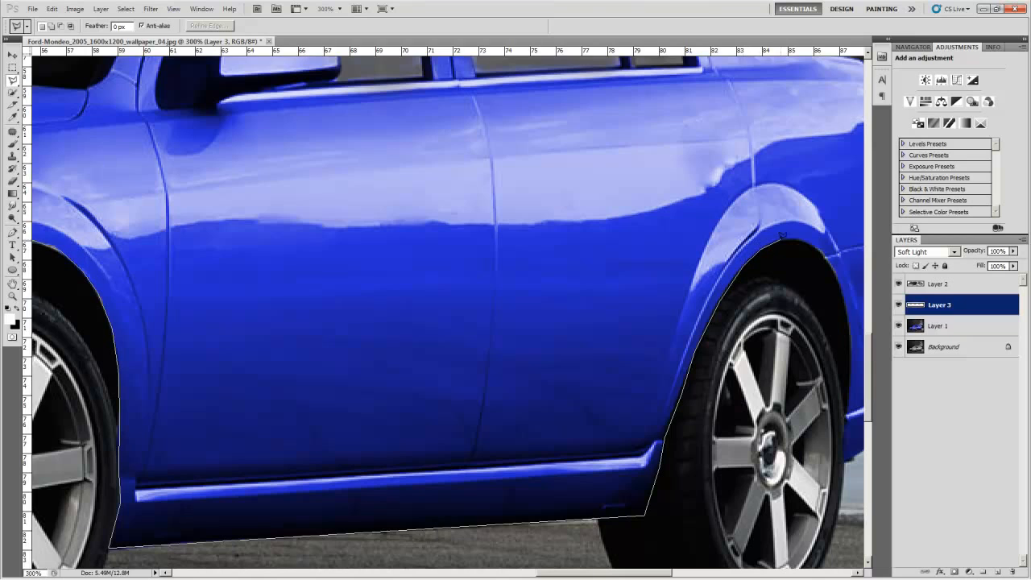
{"action": "left_click", "coordinate": [808, 240]}
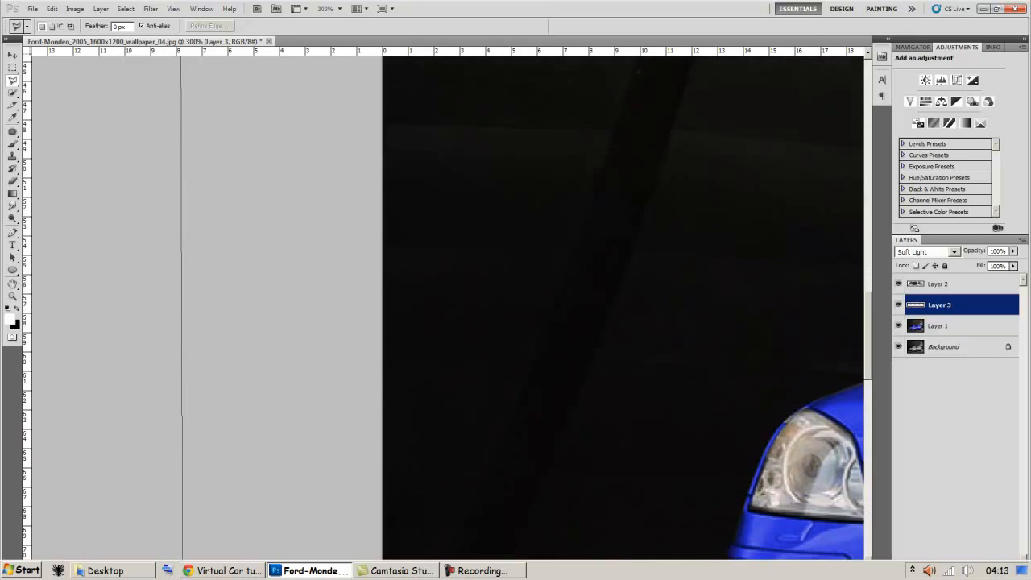
{"action": "left_click", "coordinate": [326, 477]}
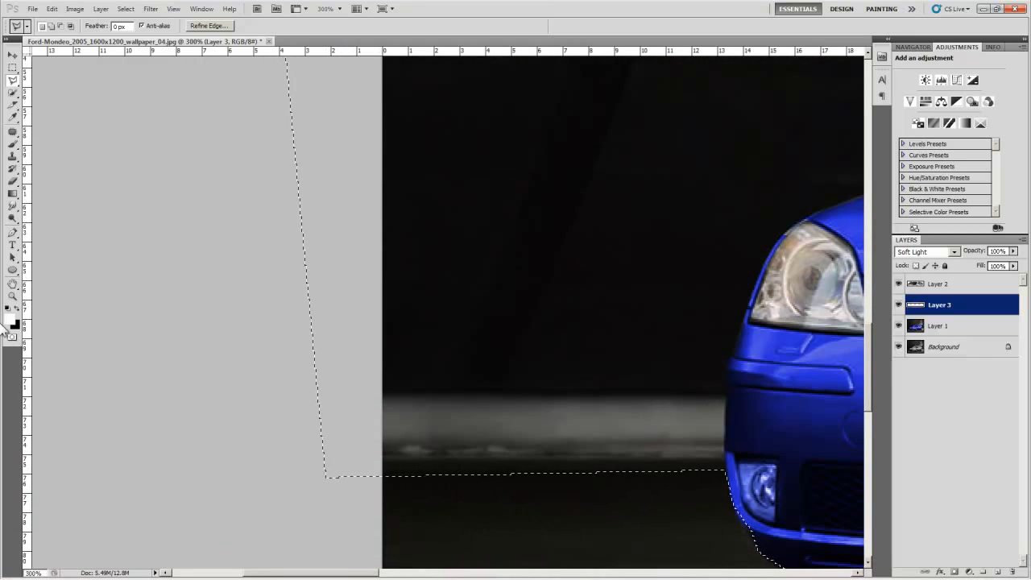
{"action": "left_click", "coordinate": [921, 337]}
{"action": "key", "text": "ctrl+j"}
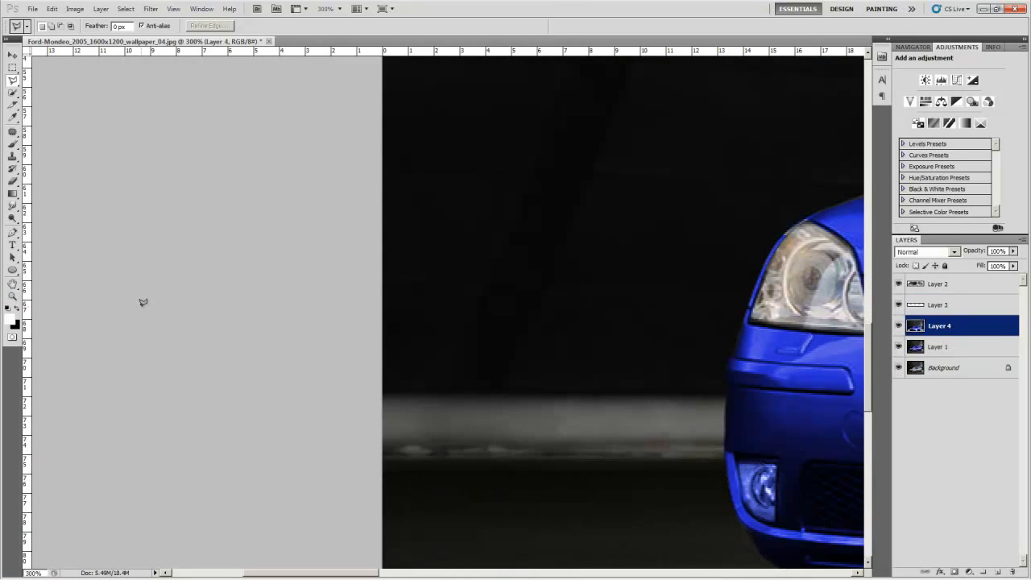
Try merging Layer 2 down into the Soft Light Layer 3.
{"action": "left_click", "coordinate": [12, 297]}
{"action": "left_click", "coordinate": [51, 26]}
{"action": "left_click", "coordinate": [227, 230]}
{"action": "left_click", "coordinate": [227, 230]}
{"action": "left_click", "coordinate": [228, 230]}
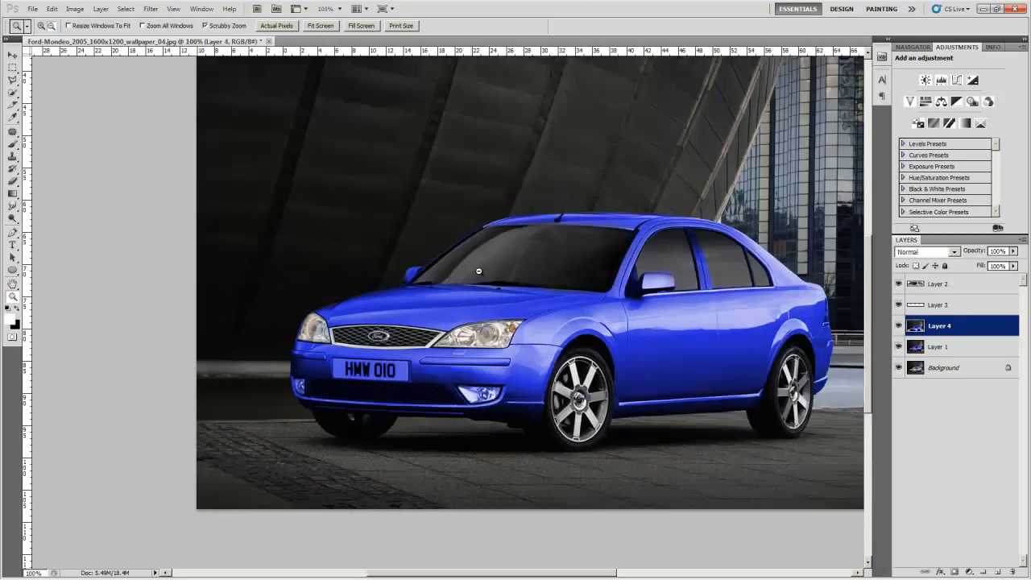
{"action": "right_click", "coordinate": [954, 288]}
{"action": "left_click", "coordinate": [891, 535]}
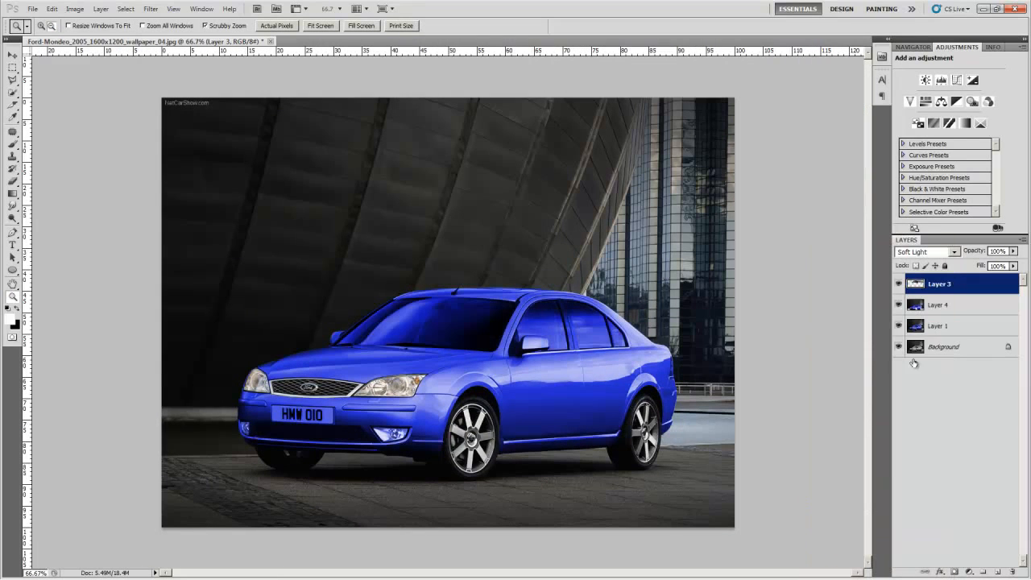
{"action": "left_click", "coordinate": [51, 9]}
{"action": "left_click", "coordinate": [97, 46]}
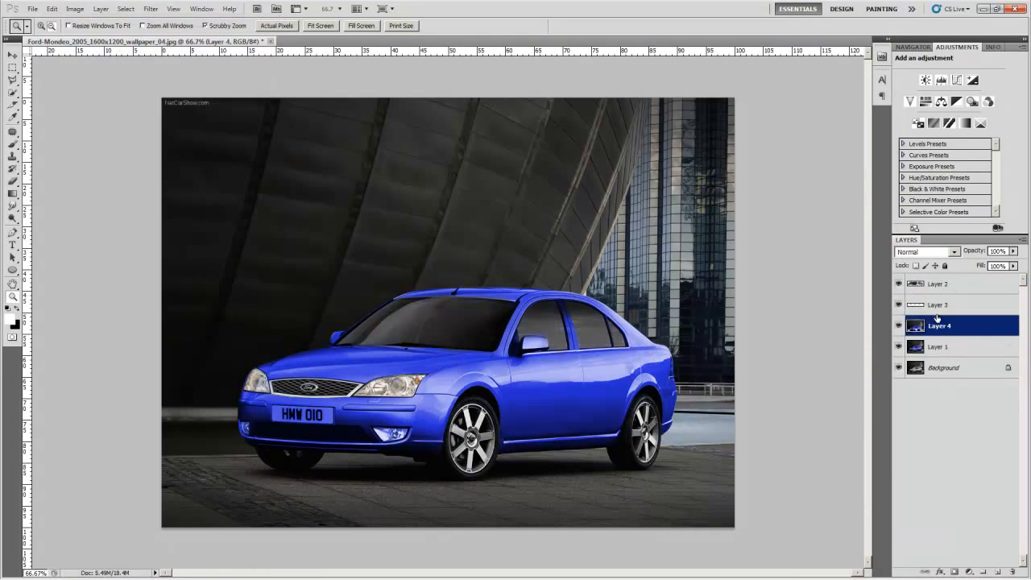
Merge Layer 3 and Layer 2 down into Layer 4, combining the fog lights and tinted windows with the car body.
{"action": "left_click_drag", "start_coordinate": [937, 320], "coordinate": [961, 348]}
{"action": "key", "text": "v"}
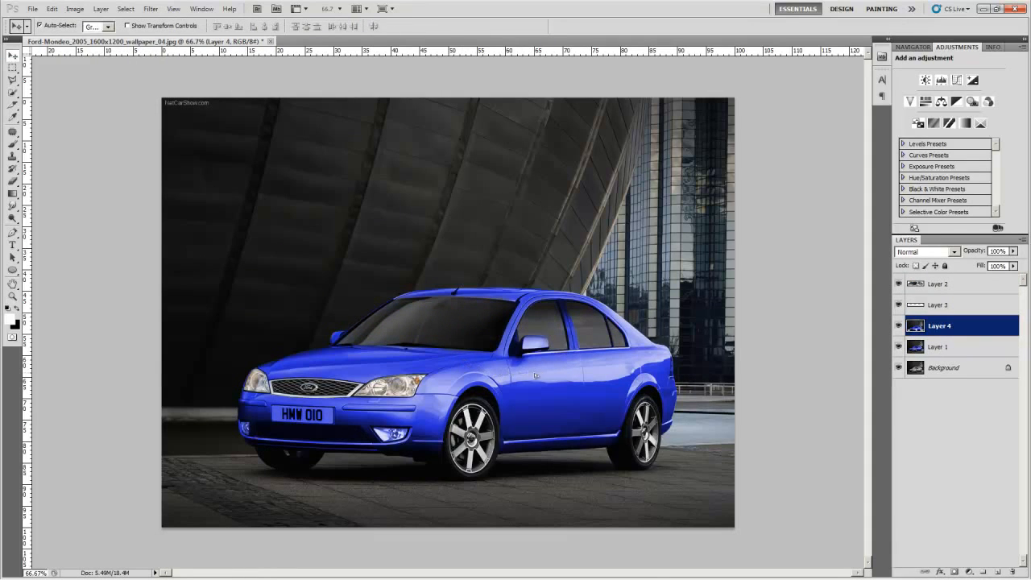
{"action": "mouse_move", "coordinate": [535, 375]}
{"action": "left_mouse_down"}
{"action": "mouse_move", "coordinate": [535, 392]}
{"action": "mouse_move", "coordinate": [535, 371]}
{"action": "left_mouse_up"}
{"action": "right_click", "coordinate": [949, 307]}
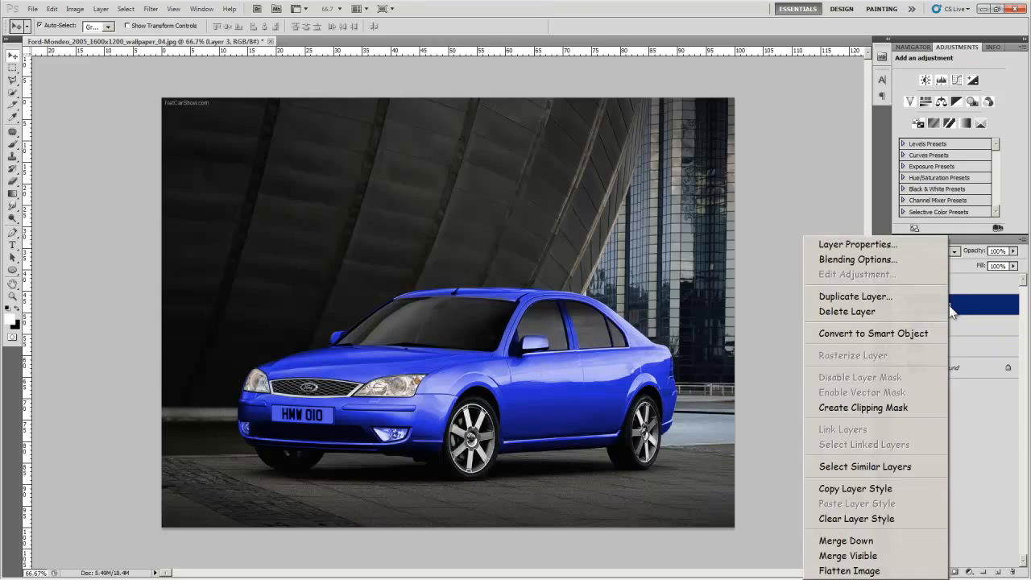
{"action": "left_click", "coordinate": [854, 540]}
{"action": "right_click", "coordinate": [952, 287]}
{"action": "left_click", "coordinate": [877, 541]}
Move Layer 4 straight down so the body sits lower over the wheels, and merge it down into Layer 1.
{"action": "left_click_drag", "start_coordinate": [505, 333], "coordinate": [505, 351]}
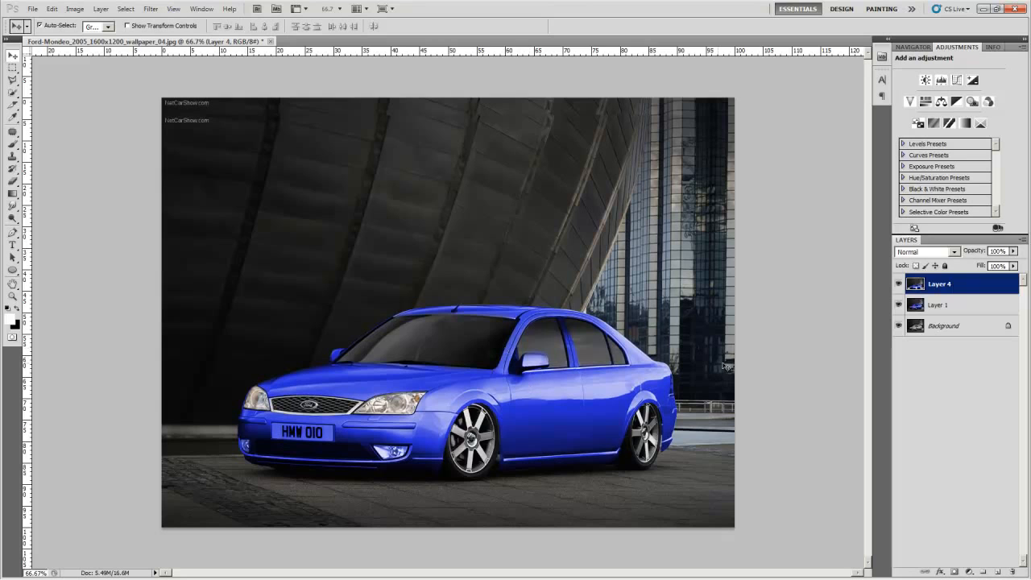
{"action": "right_click", "coordinate": [938, 284]}
{"action": "left_click", "coordinate": [854, 542]}
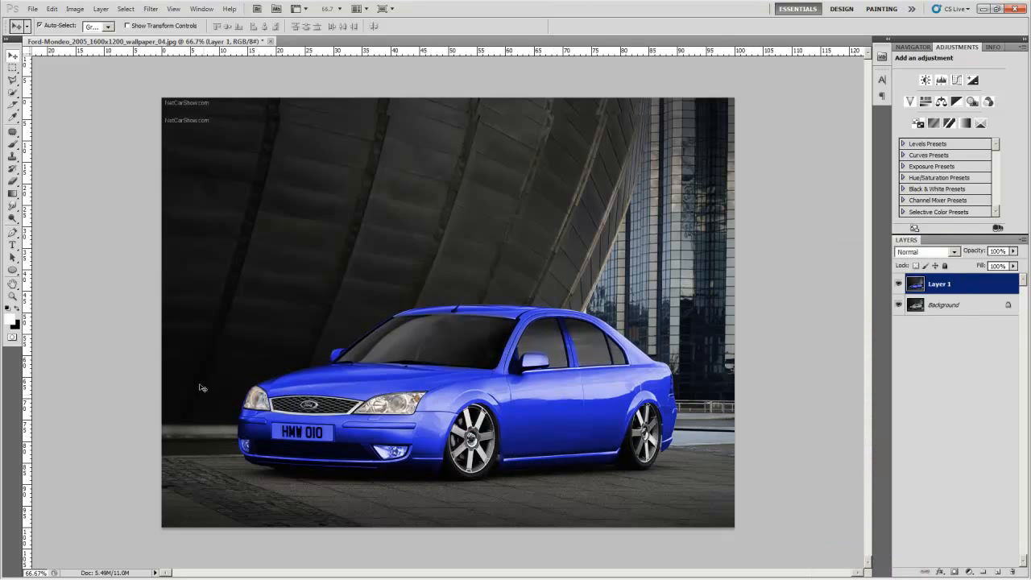
Outline the front number plate with the Polygonal Lasso and copy it from Layer 1 to a new layer.
{"action": "left_click", "coordinate": [12, 297]}
{"action": "left_click_drag", "start_coordinate": [267, 422], "coordinate": [374, 422]}
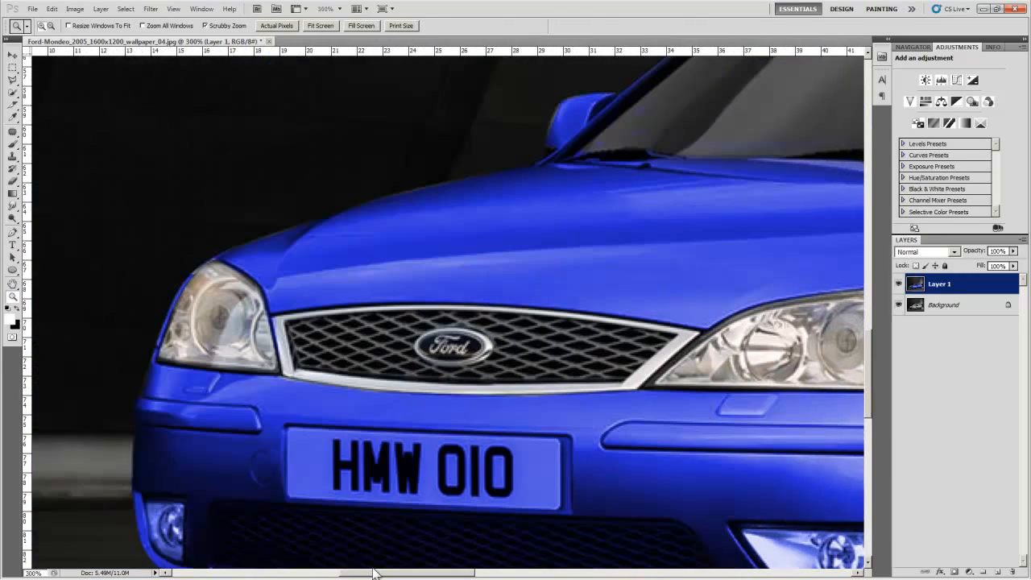
{"action": "left_click", "coordinate": [12, 80]}
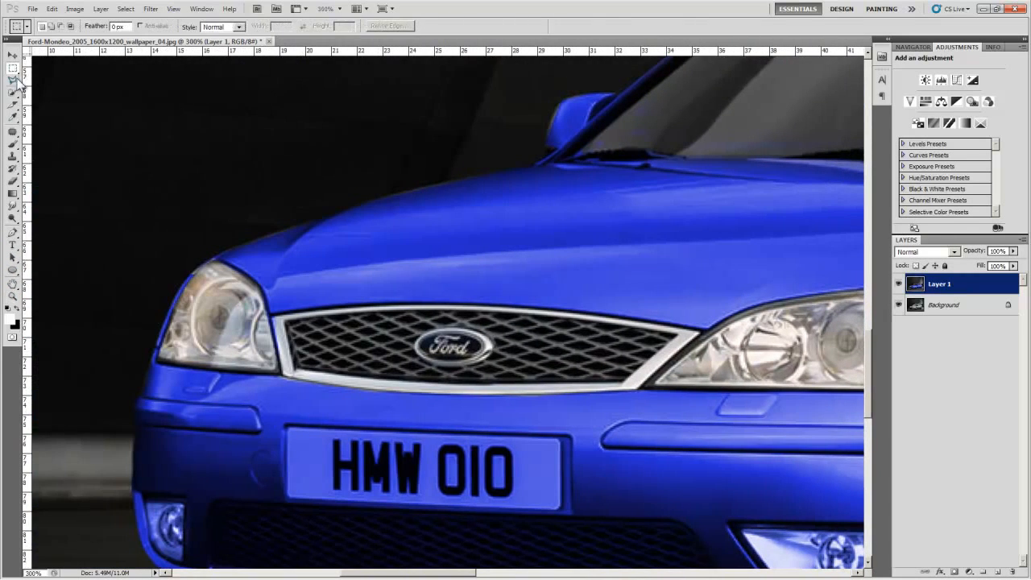
{"action": "left_click", "coordinate": [287, 424]}
{"action": "key", "text": "ctrl+j"}
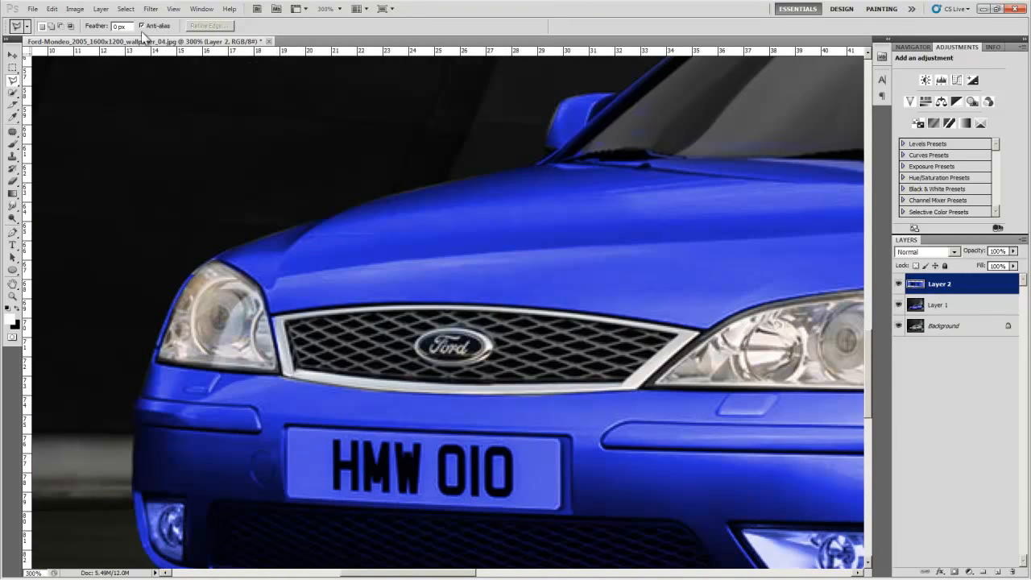
Add a white (ffffff) Solid Color fill layer clipped to the number plate on Layer 2.
{"action": "left_click", "coordinate": [101, 8]}
{"action": "left_click", "coordinate": [302, 129]}
{"action": "key", "text": "Return"}
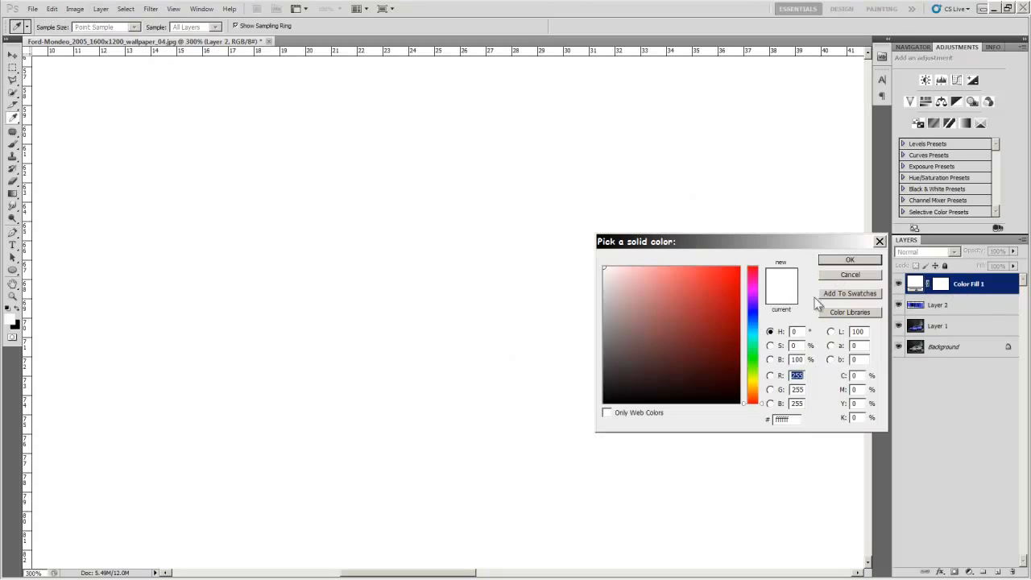
{"action": "left_click", "coordinate": [865, 263]}
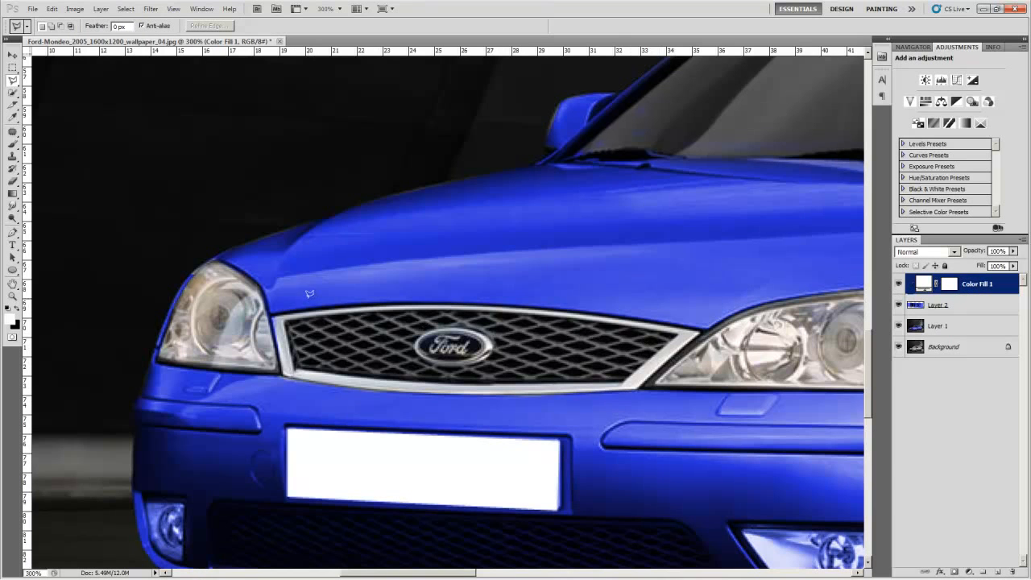
Merge the white fill layer into the number plate layer, and merge that down into Layer 1.
{"action": "right_click", "coordinate": [990, 284]}
{"action": "left_click", "coordinate": [975, 311]}
{"action": "right_click", "coordinate": [990, 283]}
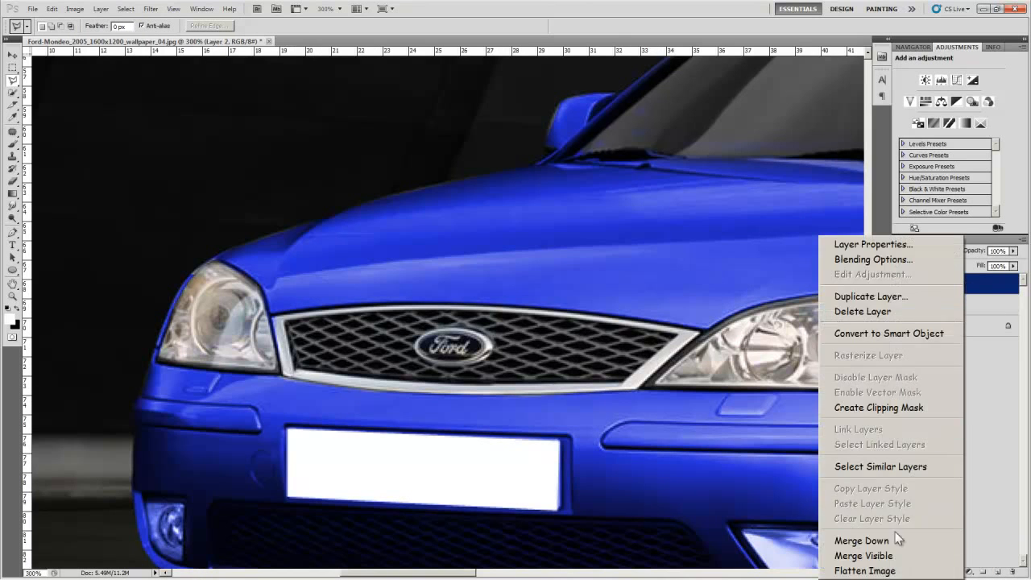
{"action": "left_click", "coordinate": [975, 311]}
Compare the tuned car with the original photo by toggling Layer 1's visibility, leaving Layer 1 shown.
{"action": "left_click", "coordinate": [12, 297]}
{"action": "left_click", "coordinate": [51, 26]}
{"action": "left_click", "coordinate": [376, 317]}
{"action": "left_click", "coordinate": [376, 316]}
{"action": "left_click", "coordinate": [376, 317]}
{"action": "left_click", "coordinate": [377, 317]}
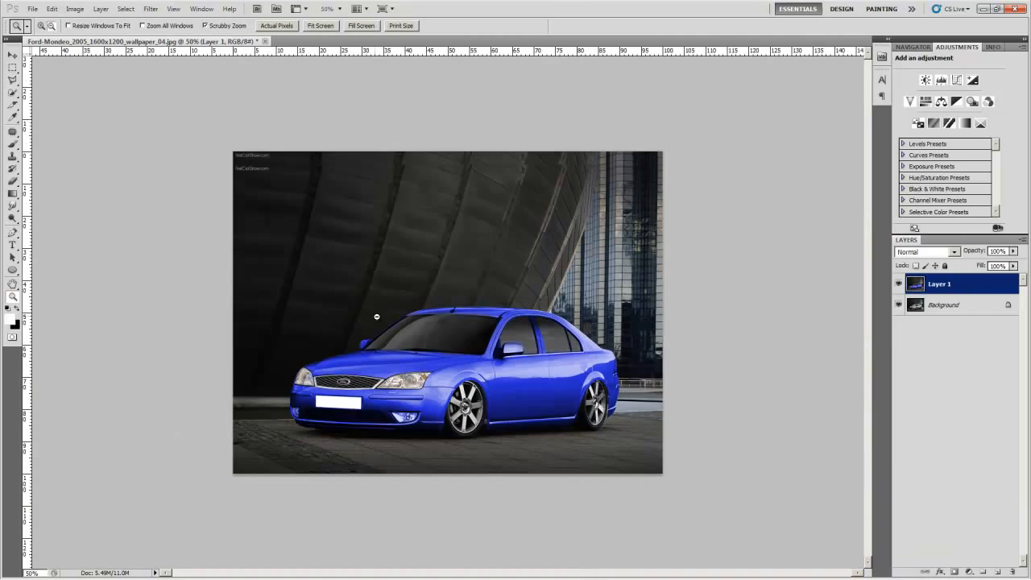
{"action": "left_click", "coordinate": [898, 283]}
{"action": "left_click", "coordinate": [899, 283]}
{"action": "left_click", "coordinate": [899, 283]}
{"action": "left_click", "coordinate": [900, 285]}
{"action": "left_click", "coordinate": [900, 286]}
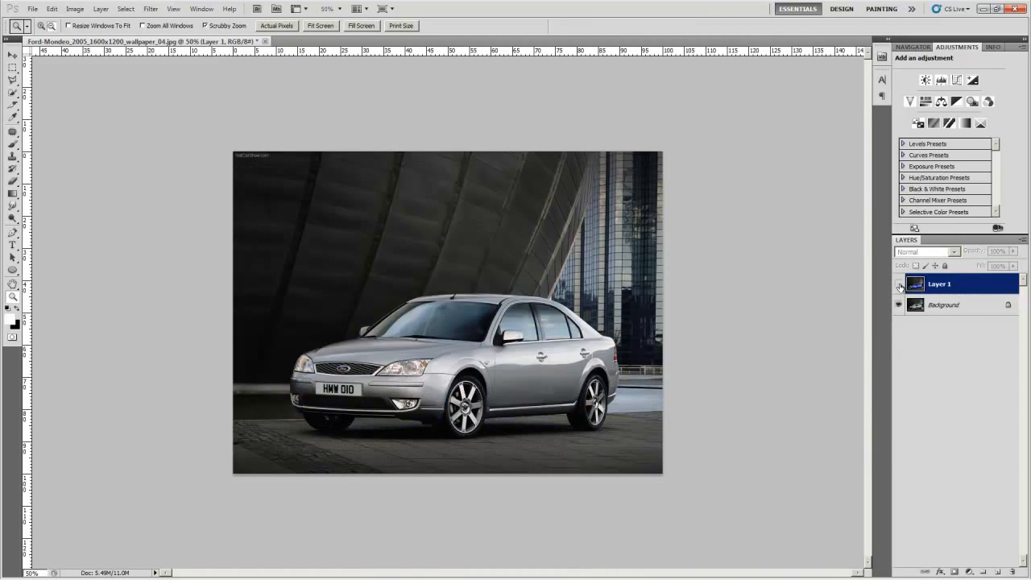
{"action": "left_click", "coordinate": [900, 286]}
{"action": "left_click", "coordinate": [901, 286]}
{"action": "left_click", "coordinate": [900, 286]}
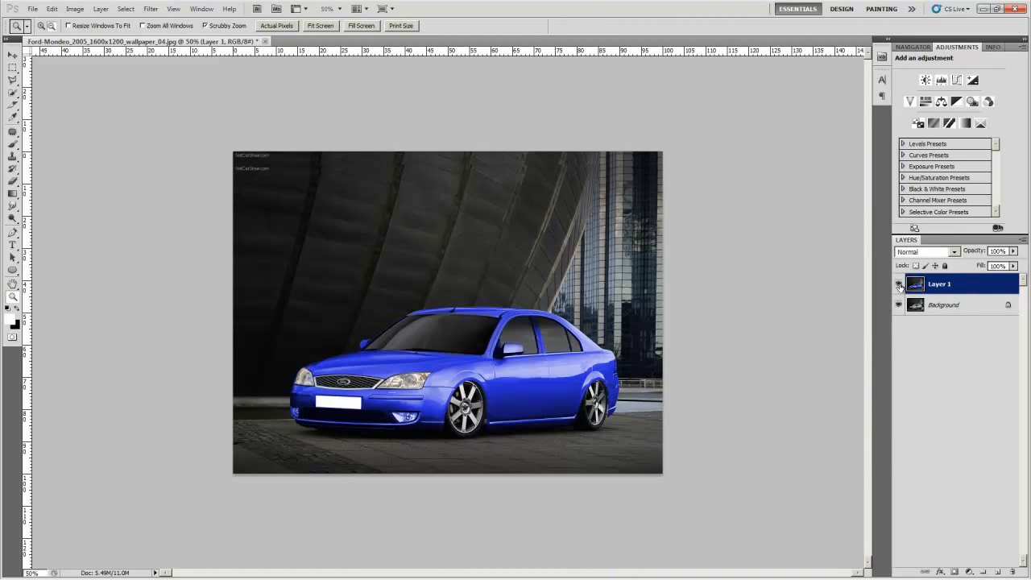
Patch the Ford badge out of the front grille using clean grille mesh on Layer 1.
{"action": "left_click", "coordinate": [344, 380]}
{"action": "left_click", "coordinate": [343, 380]}
{"action": "left_click", "coordinate": [343, 380]}
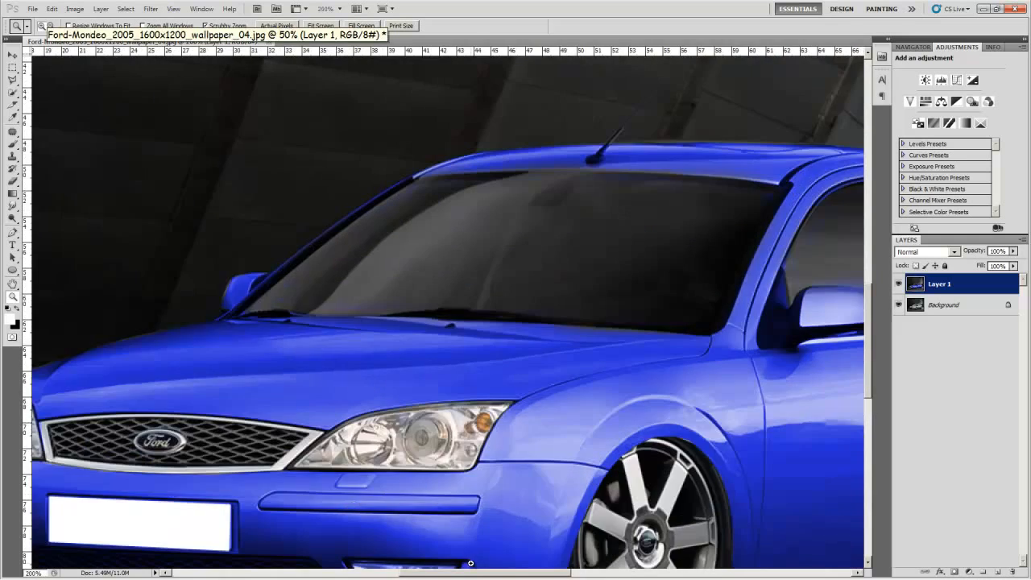
{"action": "left_click_drag", "start_coordinate": [467, 572], "coordinate": [396, 572]}
{"action": "left_click", "coordinate": [13, 131]}
{"action": "mouse_move", "coordinate": [417, 423]}
{"action": "left_mouse_down"}
{"action": "mouse_move", "coordinate": [430, 454]}
{"action": "mouse_move", "coordinate": [453, 434]}
{"action": "mouse_move", "coordinate": [414, 426]}
{"action": "left_mouse_up"}
{"action": "mouse_move", "coordinate": [429, 444]}
{"action": "left_mouse_down"}
{"action": "mouse_move", "coordinate": [499, 443]}
{"action": "mouse_move", "coordinate": [431, 419]}
{"action": "mouse_move", "coordinate": [434, 432]}
{"action": "mouse_move", "coordinate": [456, 426]}
{"action": "mouse_move", "coordinate": [435, 417]}
{"action": "mouse_move", "coordinate": [402, 437]}
{"action": "mouse_move", "coordinate": [473, 455]}
{"action": "mouse_move", "coordinate": [439, 433]}
{"action": "left_mouse_up"}
{"action": "key", "text": "ctrl+d"}
{"action": "key", "text": "ctrl+d"}
Patch out the long bumper trim strip between the number plate and the front wheel with clean blue bodywork.
{"action": "scroll", "coordinate": [494, 485], "scroll_direction": "down", "scroll_amount": 4}
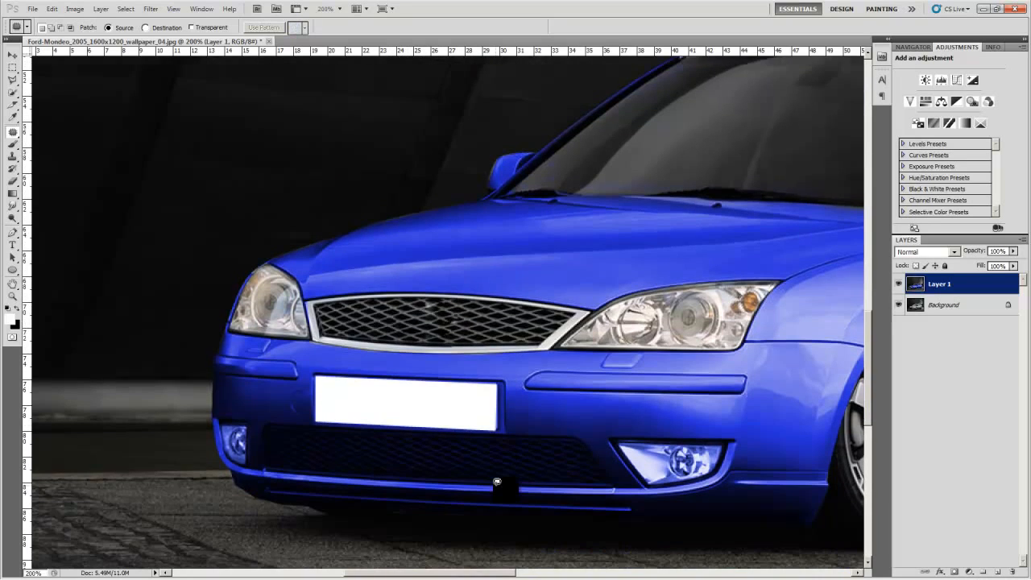
{"action": "left_click_drag", "start_coordinate": [526, 352], "coordinate": [670, 357]}
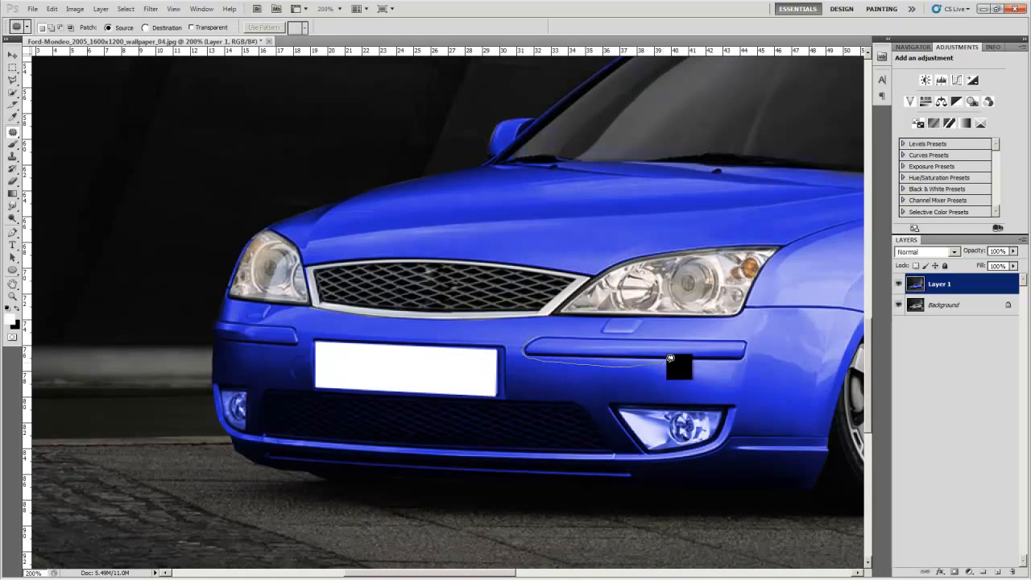
{"action": "mouse_move", "coordinate": [739, 329]}
{"action": "left_mouse_down"}
{"action": "mouse_move", "coordinate": [549, 329]}
{"action": "mouse_move", "coordinate": [528, 348]}
{"action": "left_mouse_up"}
{"action": "left_click_drag", "start_coordinate": [588, 347], "coordinate": [590, 376]}
{"action": "key", "text": "ctrl+d"}
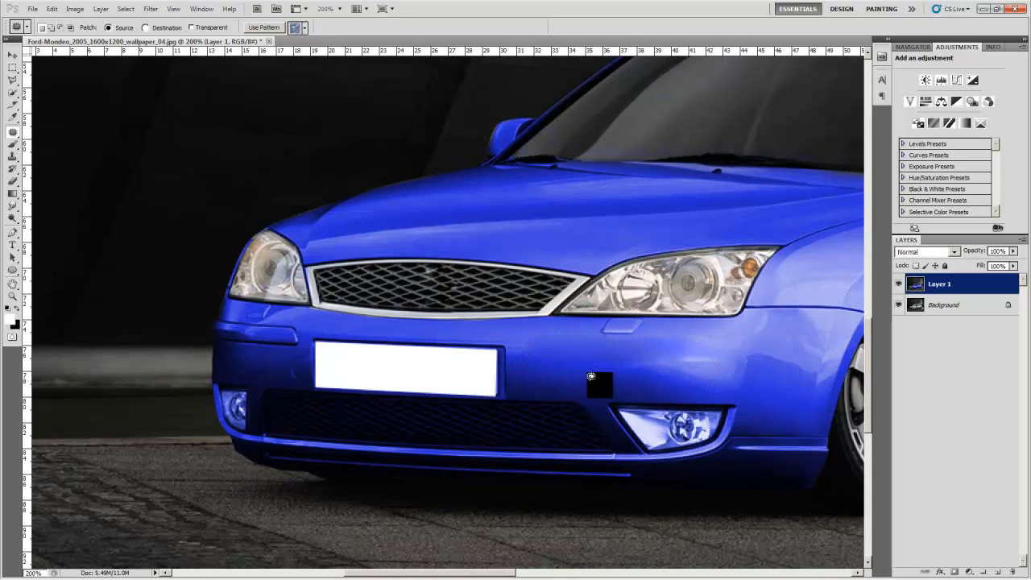
Patch out the short bumper trim strip below the far headlight and clear the selection.
{"action": "mouse_move", "coordinate": [300, 323]}
{"action": "left_mouse_down"}
{"action": "mouse_move", "coordinate": [223, 314]}
{"action": "mouse_move", "coordinate": [217, 333]}
{"action": "mouse_move", "coordinate": [265, 347]}
{"action": "mouse_move", "coordinate": [297, 322]}
{"action": "left_mouse_up"}
{"action": "mouse_move", "coordinate": [268, 332]}
{"action": "left_mouse_down"}
{"action": "mouse_move", "coordinate": [268, 358]}
{"action": "mouse_move", "coordinate": [291, 378]}
{"action": "mouse_move", "coordinate": [298, 328]}
{"action": "mouse_move", "coordinate": [290, 330]}
{"action": "left_mouse_up"}
{"action": "key", "text": "ctrl+d"}
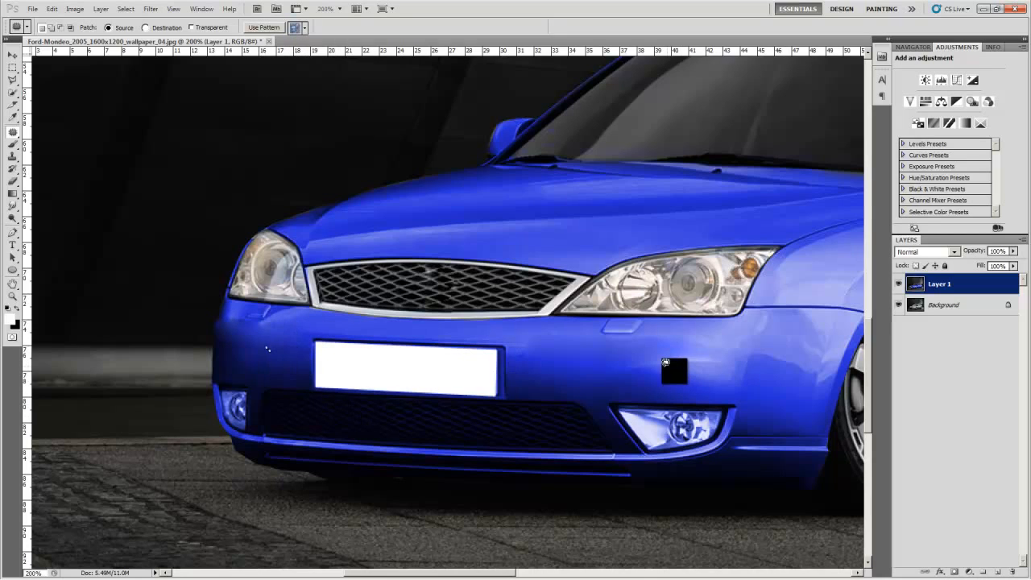
{"action": "scroll", "coordinate": [407, 461], "scroll_direction": "right", "scroll_amount": 3}
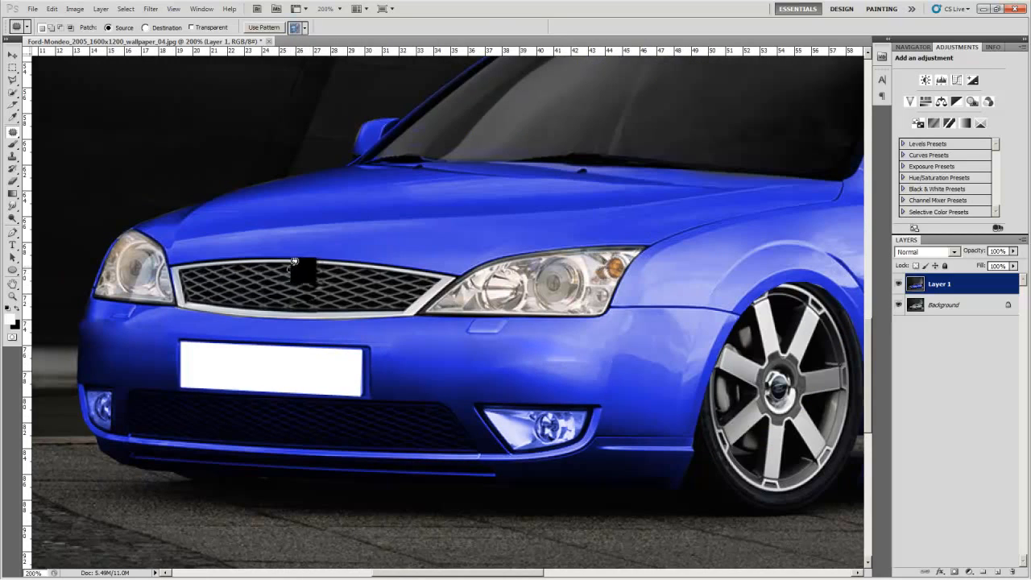
{"action": "key", "text": "ctrl+d"}
Outline the gap behind the rear wheel, cover it with a dark Solid Color fill layer, and merge that into Layer 1.
{"action": "left_click_drag", "start_coordinate": [462, 573], "coordinate": [643, 573]}
{"action": "left_click", "coordinate": [13, 79]}
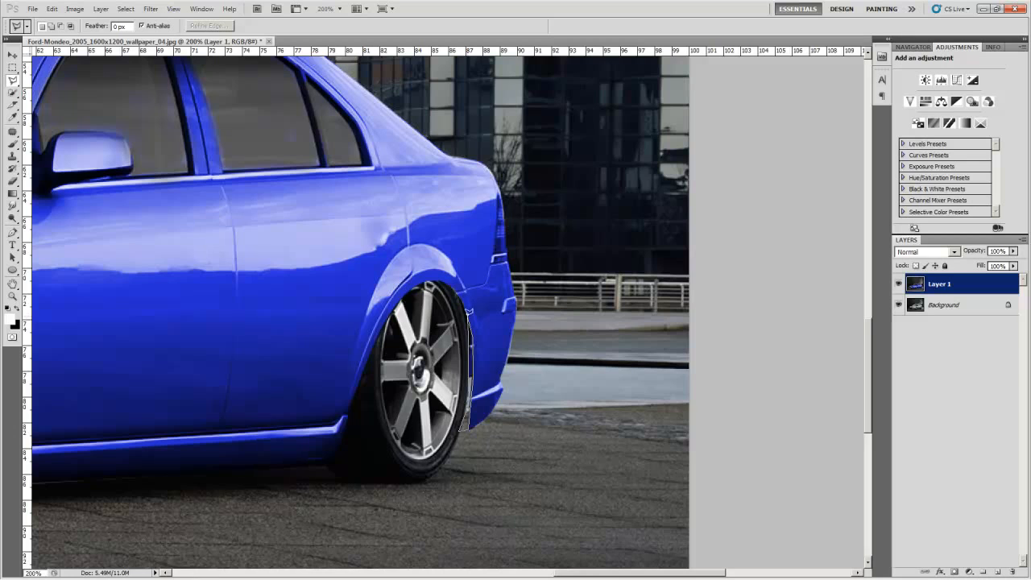
{"action": "left_click", "coordinate": [101, 9]}
{"action": "mouse_move", "coordinate": [185, 127]}
{"action": "left_click", "coordinate": [307, 127]}
{"action": "left_click", "coordinate": [755, 197]}
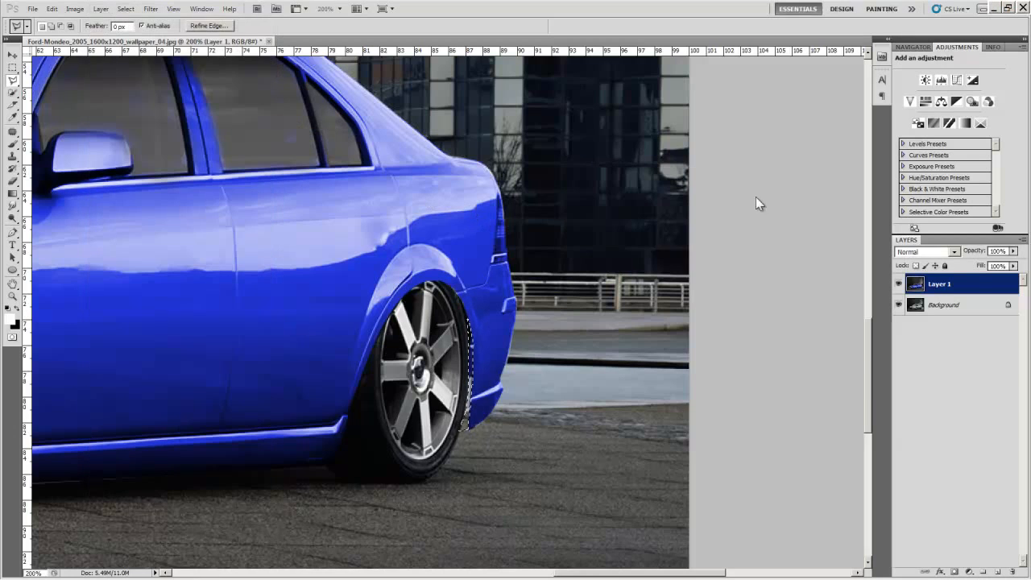
{"action": "left_click", "coordinate": [862, 262]}
{"action": "right_click", "coordinate": [967, 287]}
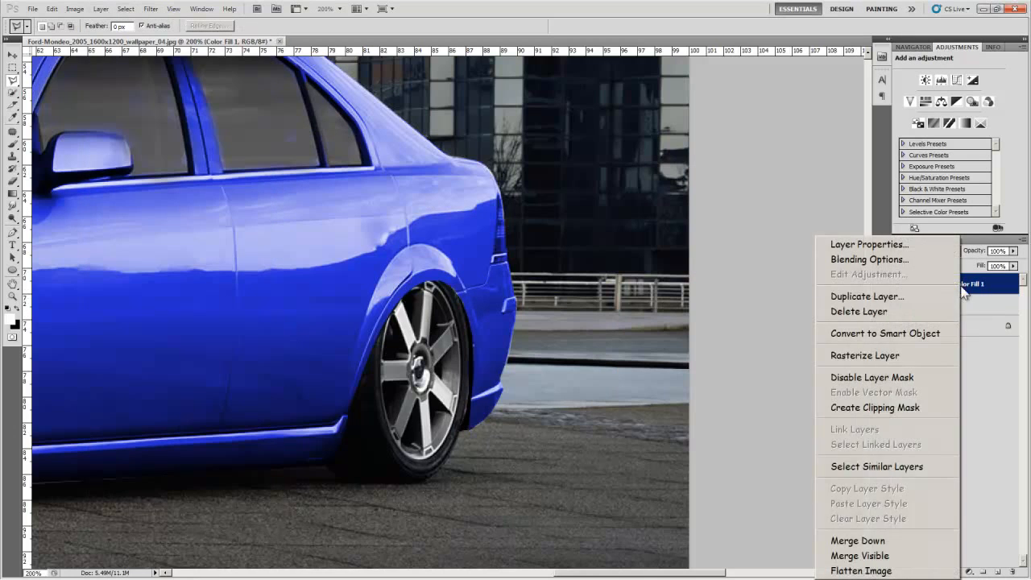
{"action": "left_click", "coordinate": [894, 314]}
Patch the antenna off the car's roof using the neighbouring roof and background areas.
{"action": "left_click_drag", "start_coordinate": [595, 575], "coordinate": [540, 573]}
{"action": "scroll", "coordinate": [511, 484], "scroll_direction": "up", "scroll_amount": 5}
{"action": "scroll", "coordinate": [511, 483], "scroll_direction": "left", "scroll_amount": 8}
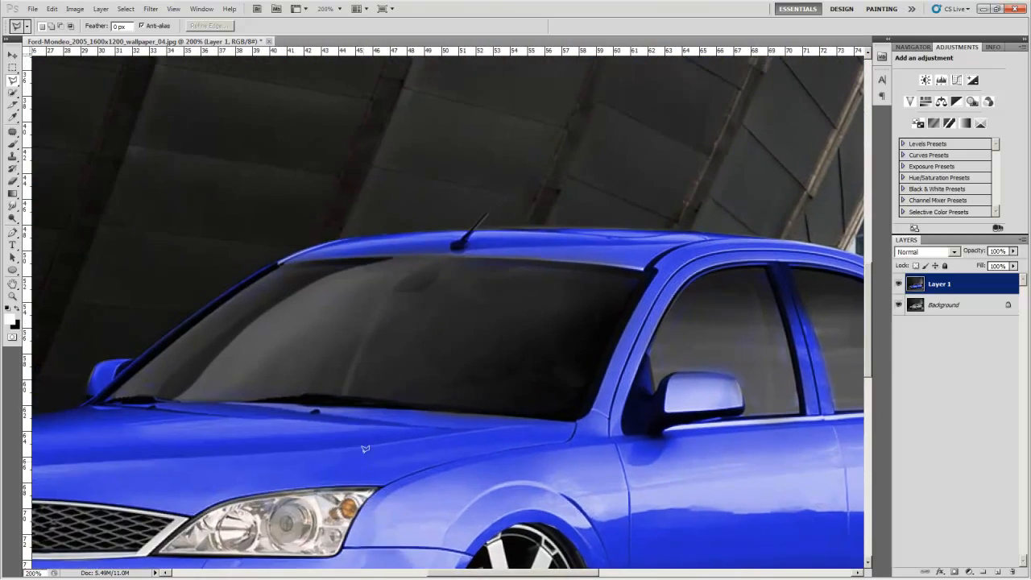
{"action": "scroll", "coordinate": [511, 484], "scroll_direction": "up", "scroll_amount": 5}
{"action": "key", "text": "j"}
{"action": "mouse_move", "coordinate": [452, 397]}
{"action": "left_mouse_down"}
{"action": "mouse_move", "coordinate": [485, 417]}
{"action": "mouse_move", "coordinate": [454, 403]}
{"action": "mouse_move", "coordinate": [472, 393]}
{"action": "mouse_move", "coordinate": [436, 401]}
{"action": "mouse_move", "coordinate": [491, 371]}
{"action": "mouse_move", "coordinate": [477, 386]}
{"action": "mouse_move", "coordinate": [437, 391]}
{"action": "left_mouse_up"}
{"action": "left_click", "coordinate": [518, 426]}
{"action": "left_click", "coordinate": [508, 403]}
{"action": "left_click", "coordinate": [476, 382]}
{"action": "left_click_drag", "start_coordinate": [502, 358], "coordinate": [486, 368]}
Patch the leftover marks in the wall panels just above the roof where the antenna stood.
{"action": "left_click", "coordinate": [539, 256]}
{"action": "mouse_move", "coordinate": [555, 292]}
{"action": "left_mouse_down"}
{"action": "mouse_move", "coordinate": [527, 311]}
{"action": "mouse_move", "coordinate": [523, 352]}
{"action": "mouse_move", "coordinate": [567, 295]}
{"action": "mouse_move", "coordinate": [556, 292]}
{"action": "left_mouse_up"}
{"action": "left_click_drag", "start_coordinate": [534, 321], "coordinate": [484, 311]}
{"action": "left_click", "coordinate": [536, 256]}
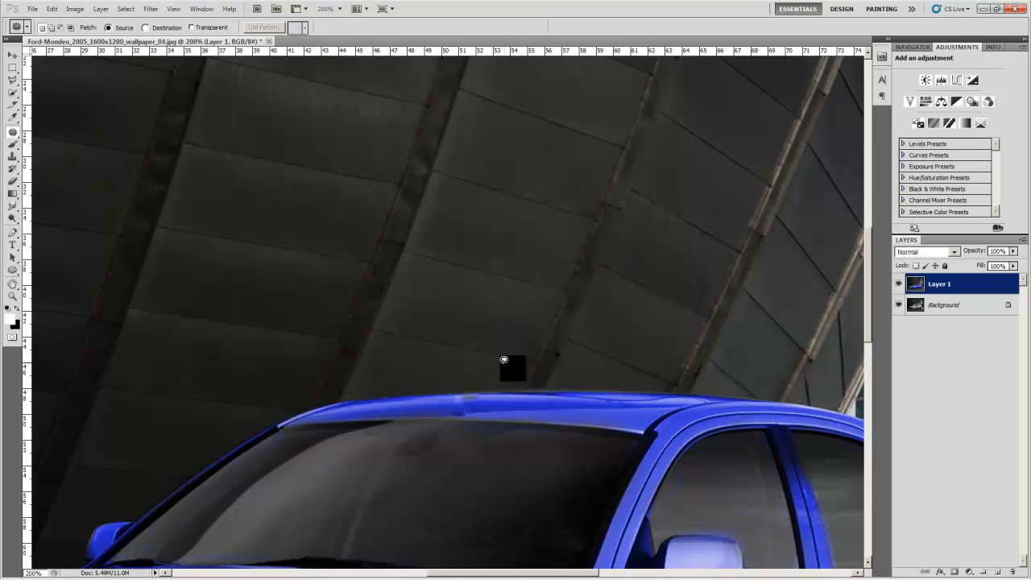
{"action": "mouse_move", "coordinate": [511, 362]}
{"action": "left_mouse_down"}
{"action": "mouse_move", "coordinate": [523, 362]}
{"action": "mouse_move", "coordinate": [509, 363]}
{"action": "left_mouse_up"}
{"action": "left_click_drag", "start_coordinate": [506, 354], "coordinate": [464, 354]}
Inspect the retouched bodywork from rear to front and compare it with the original photo by toggling Layer 1's visibility.
{"action": "scroll", "coordinate": [476, 368], "scroll_direction": "down", "scroll_amount": 5}
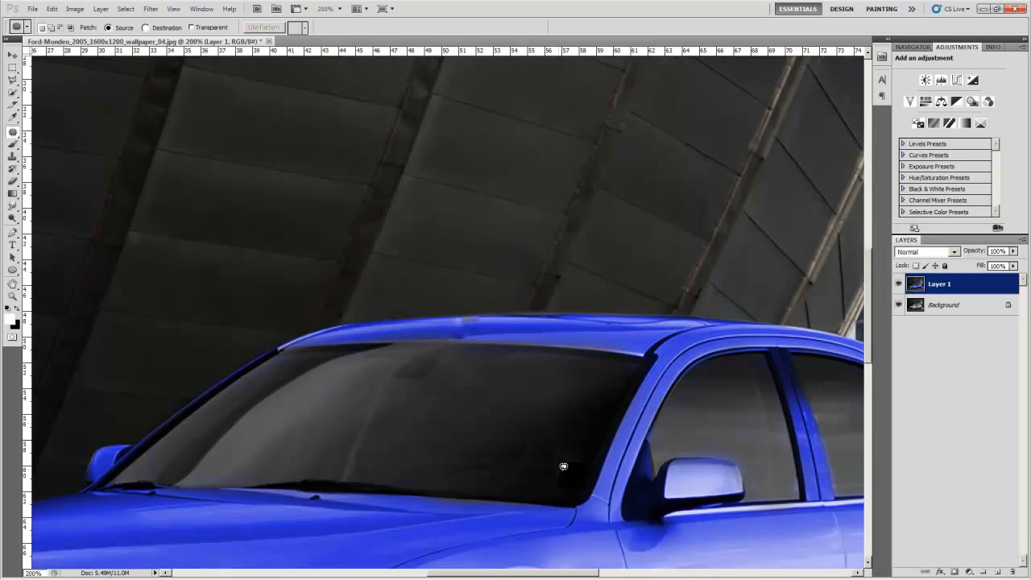
{"action": "scroll", "coordinate": [564, 451], "scroll_direction": "right", "scroll_amount": 8}
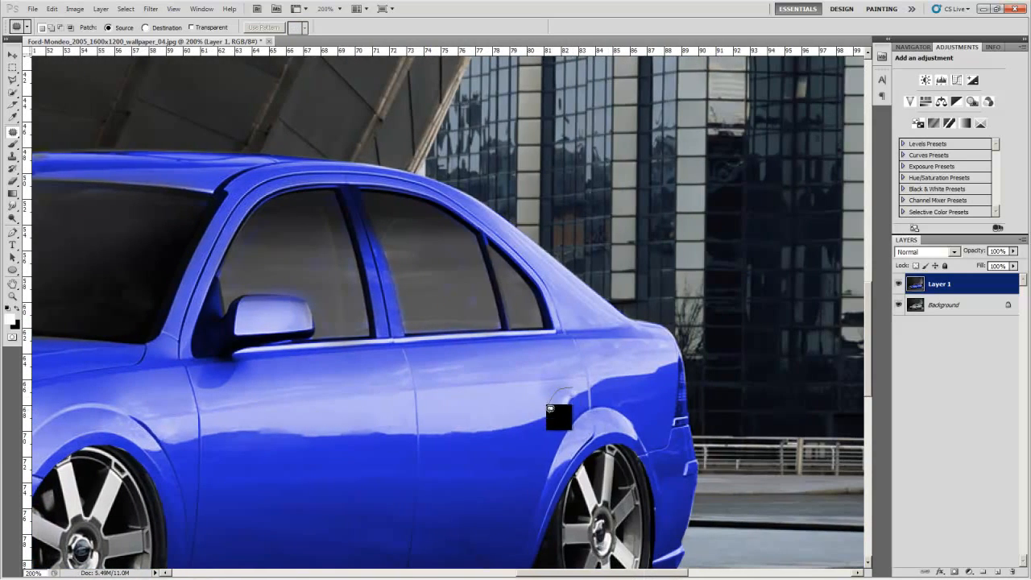
{"action": "scroll", "coordinate": [582, 462], "scroll_direction": "down", "scroll_amount": 3}
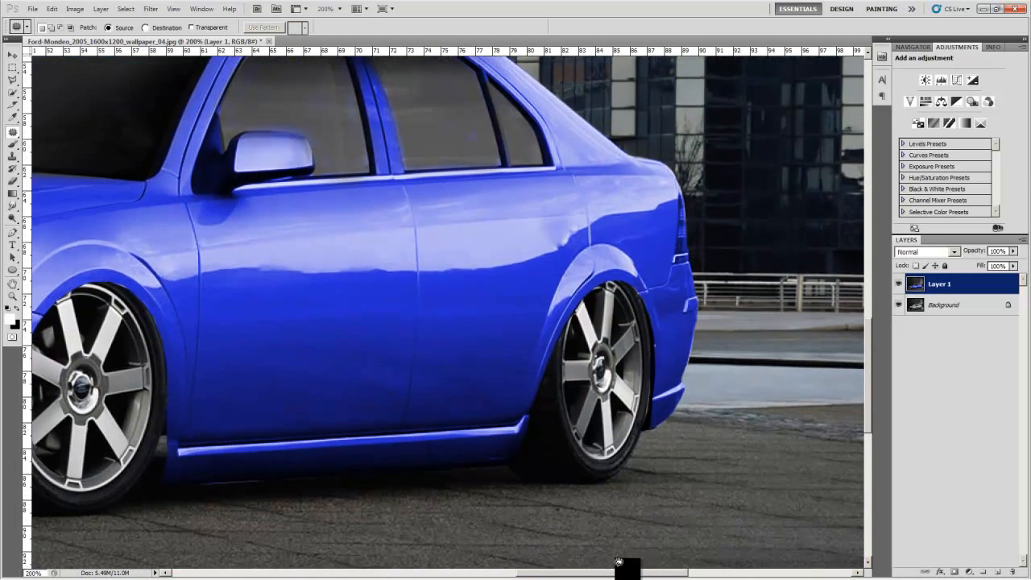
{"action": "scroll", "coordinate": [524, 524], "scroll_direction": "left", "scroll_amount": 12}
{"action": "scroll", "coordinate": [483, 483], "scroll_direction": "up", "scroll_amount": 5}
{"action": "scroll", "coordinate": [554, 436], "scroll_direction": "right", "scroll_amount": 6}
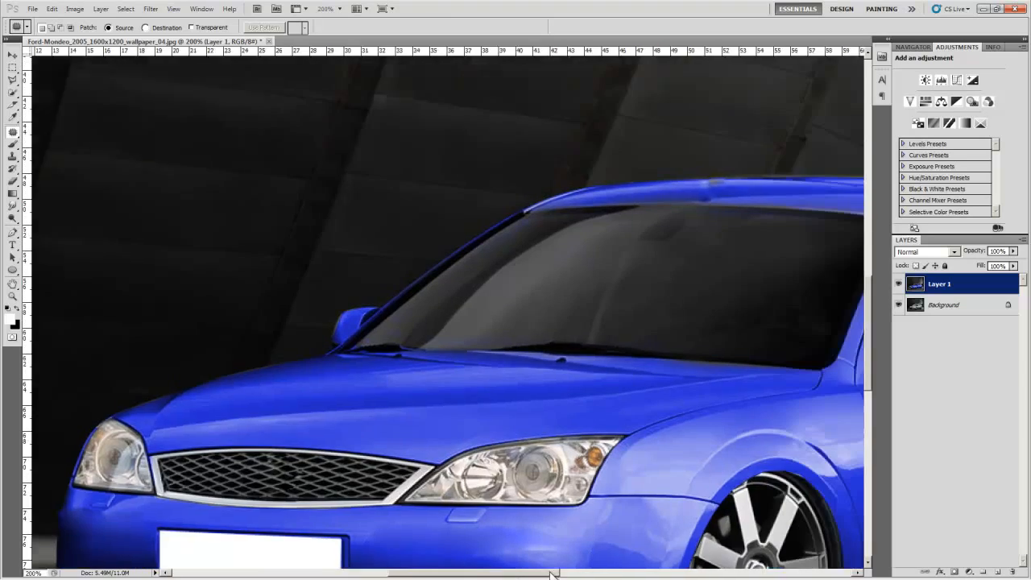
{"action": "key", "text": "z"}
{"action": "left_click", "coordinate": [88, 298]}
{"action": "left_click_drag", "start_coordinate": [179, 197], "coordinate": [408, 324]}
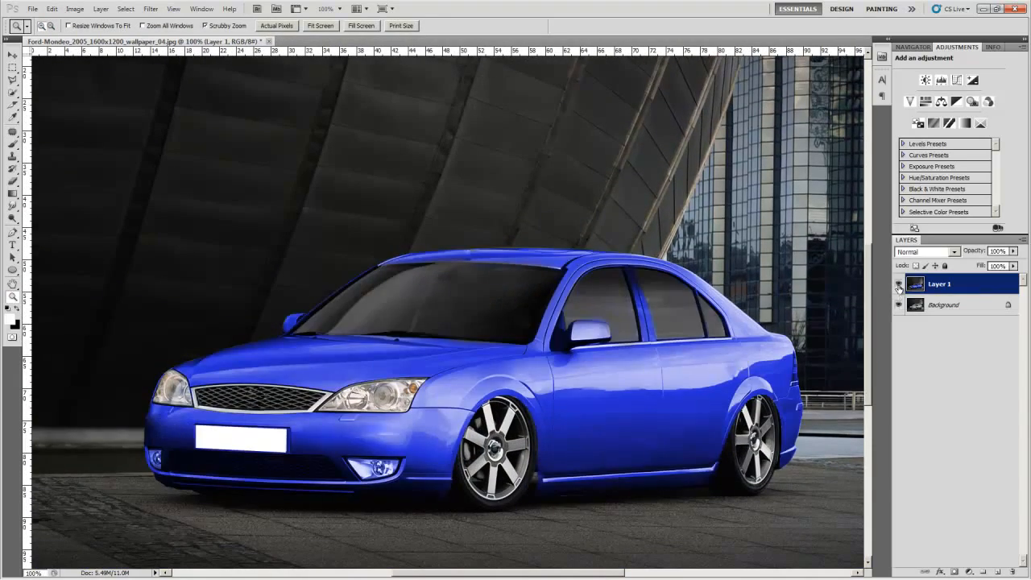
{"action": "left_click", "coordinate": [899, 288]}
{"action": "left_click", "coordinate": [900, 288]}
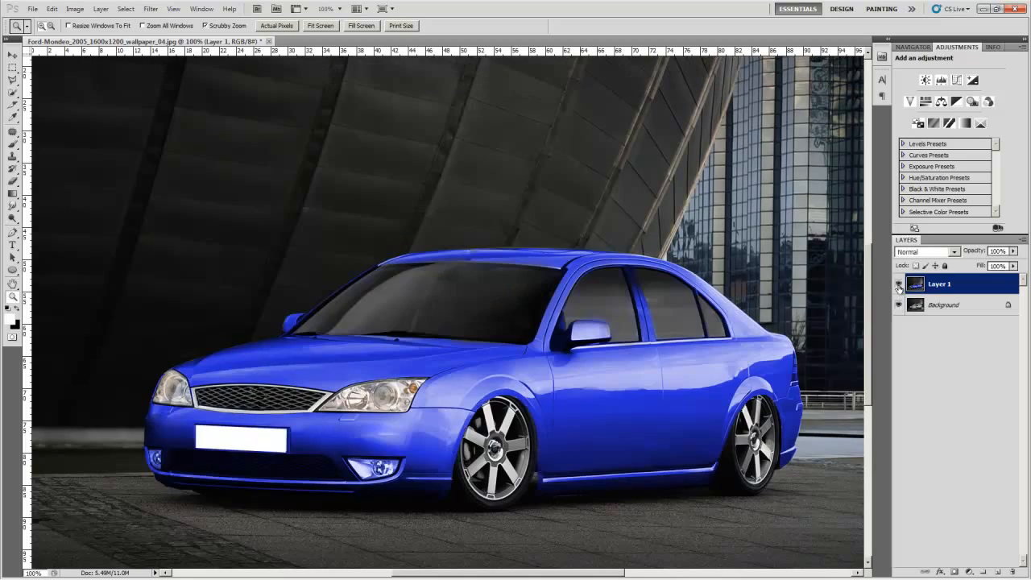